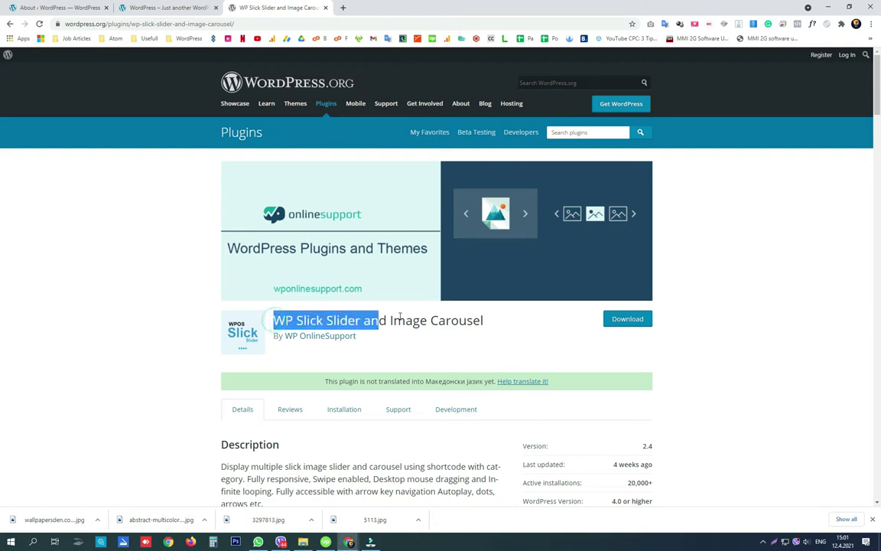
Copy the plugin name 'WP Slick Slider and Image Carousel' from WordPress.org, then return to the site admin
right_click(483, 319)
click(497, 328)
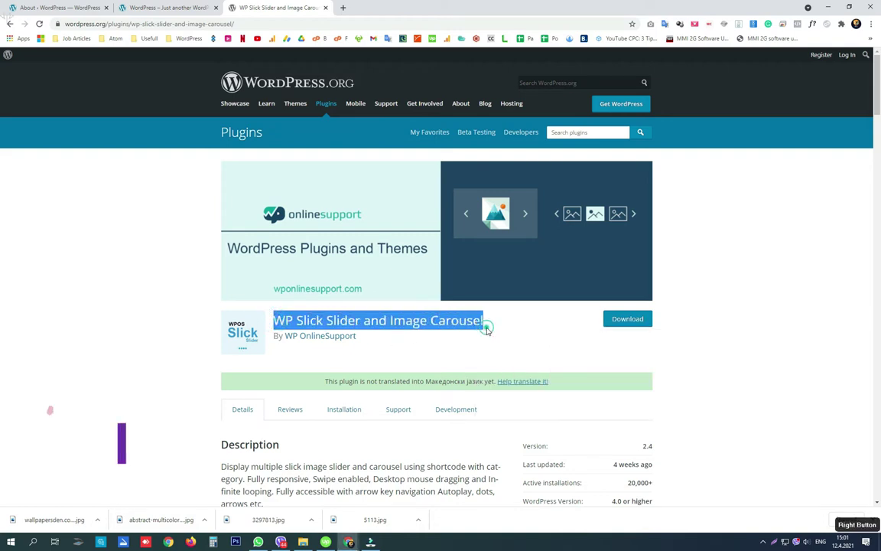
click(66, 8)
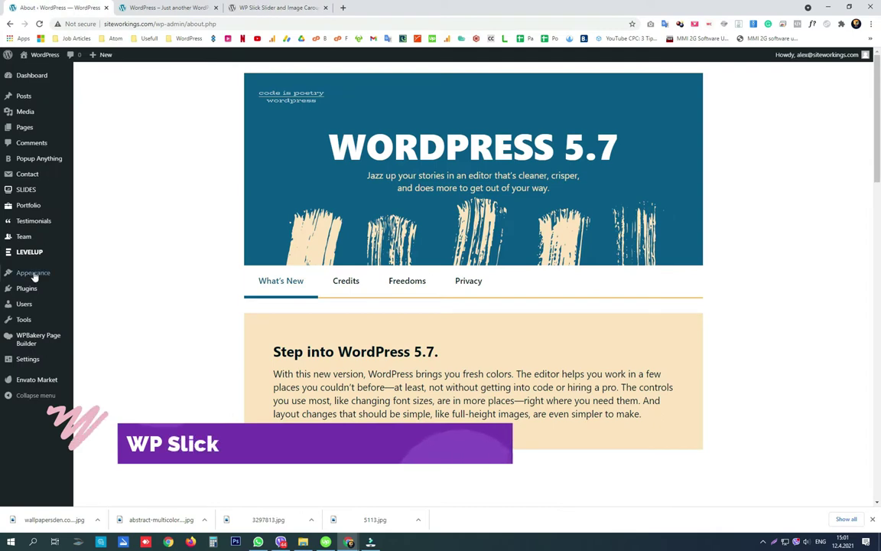
Search Add New Plugins for the pasted 'WP Slick Slider and Image Carousel' name
mouse_move(29, 288)
click(95, 302)
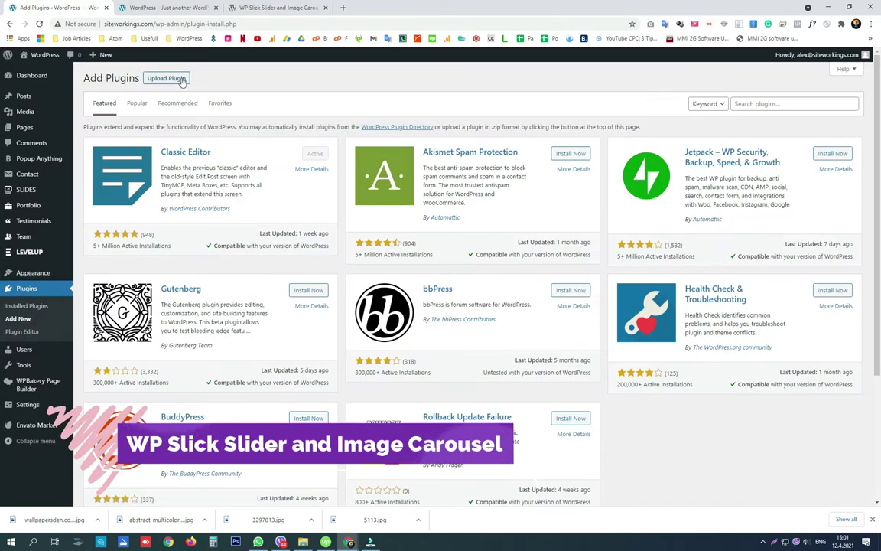
click(748, 104)
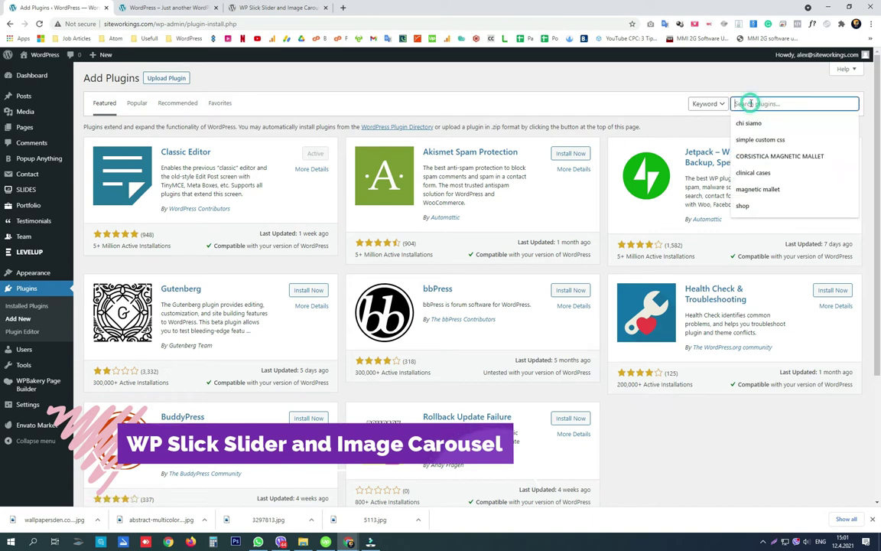
right_click(752, 104)
click(773, 174)
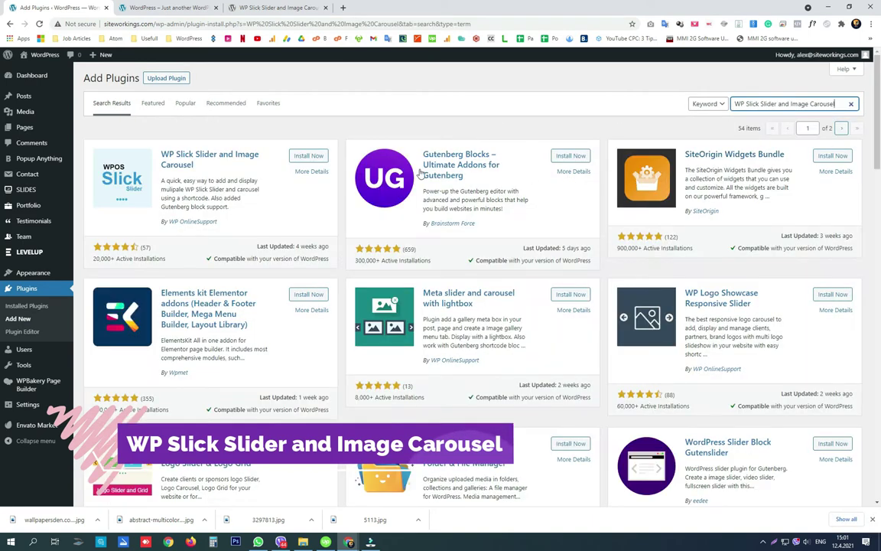
Install and activate WP Slick Slider and Image Carousel, then go to its Slick Slider section
click(303, 156)
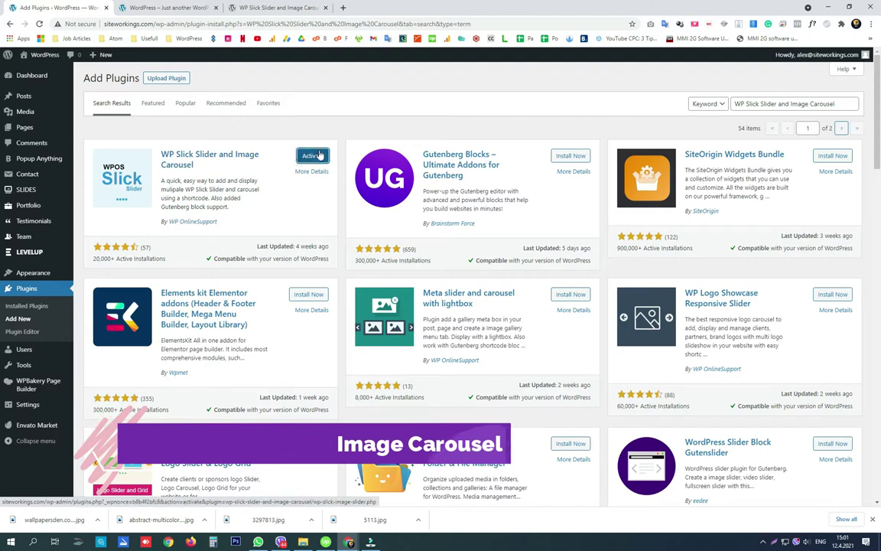
click(319, 155)
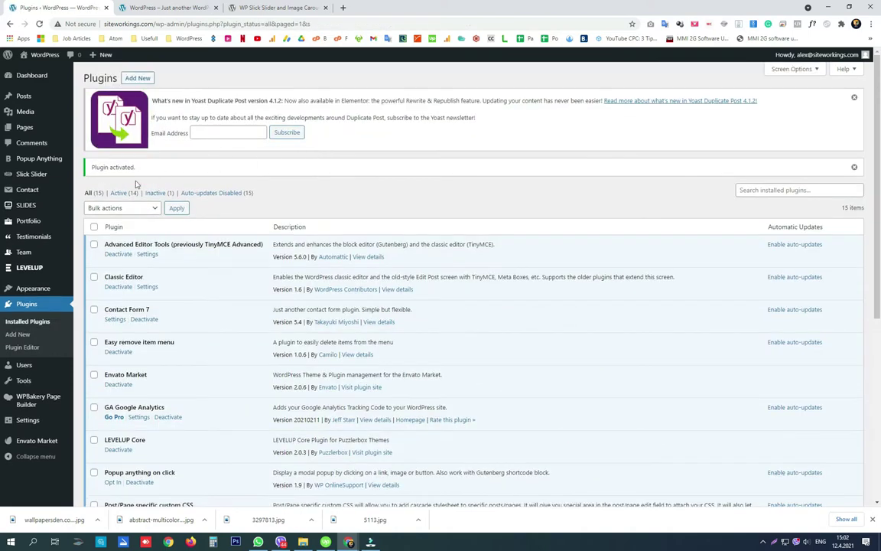
click(47, 174)
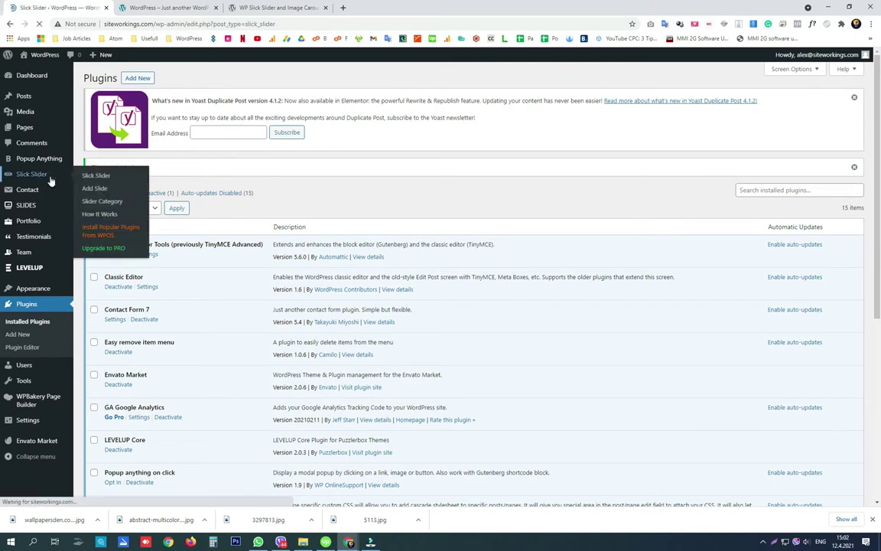
Create a new slide titled 'Slide 1' with body text 'Hello!'
click(154, 78)
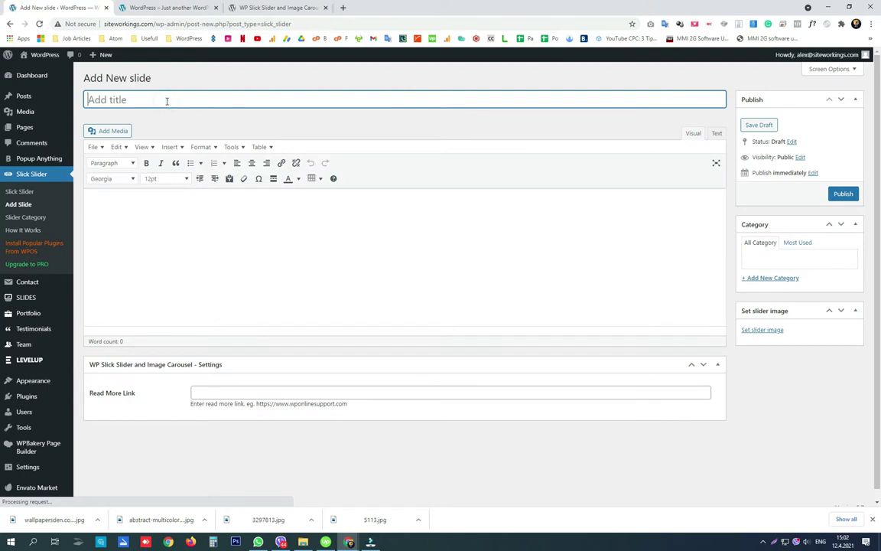
text(Slide 1)
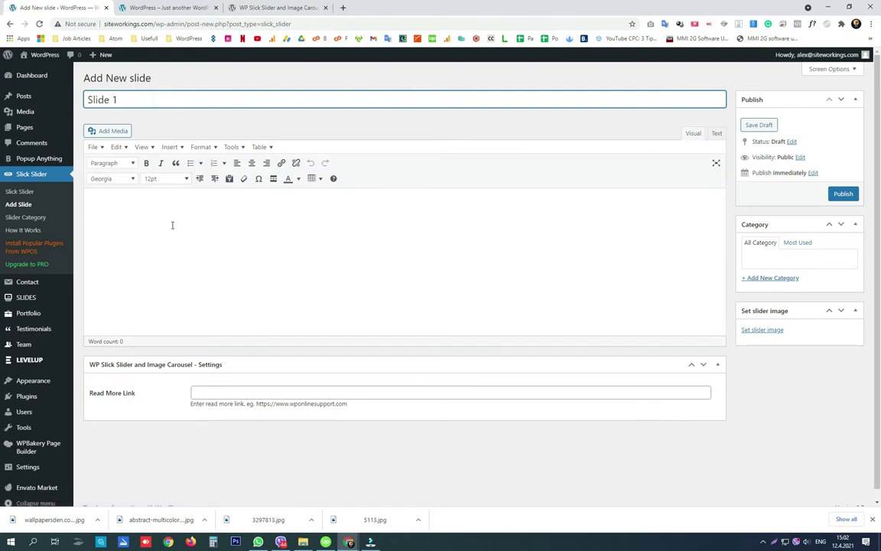
click(172, 224)
text(Hello Welcome to SiteWorkings)
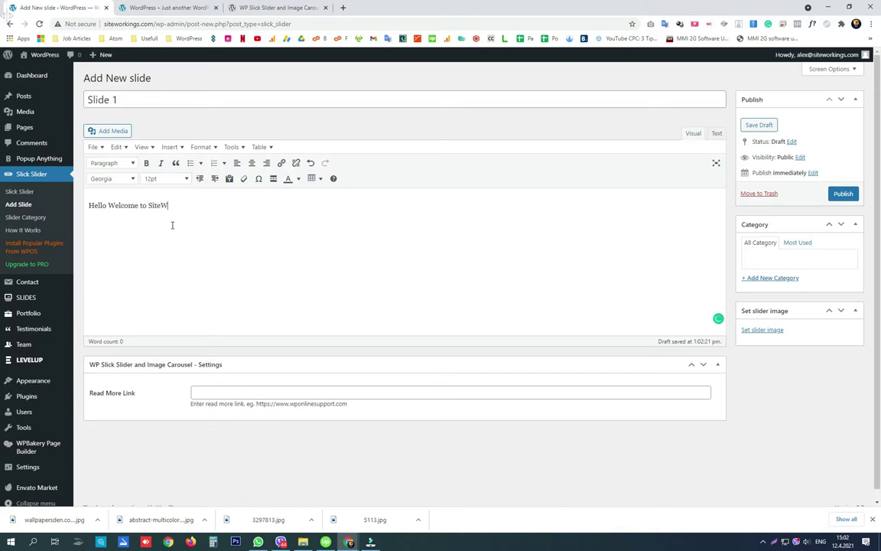
click(107, 205)
text(!)
click(238, 392)
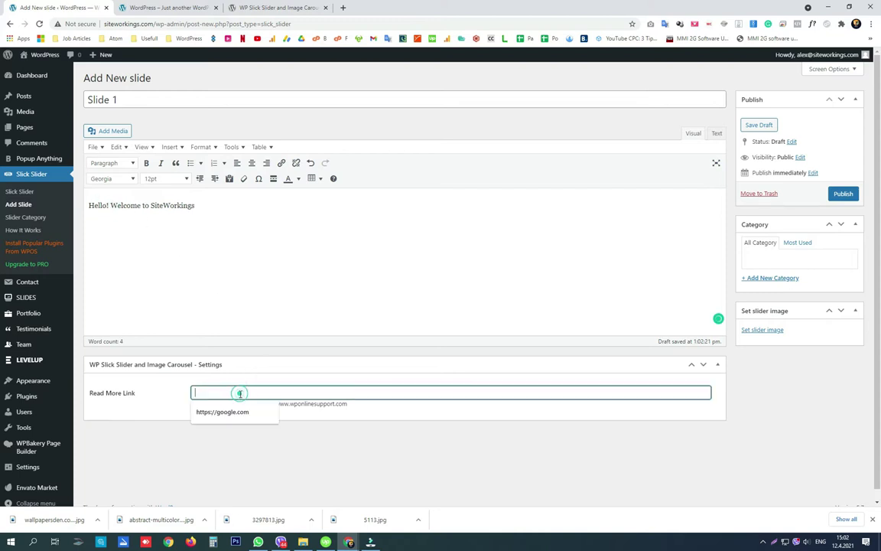
click(225, 412)
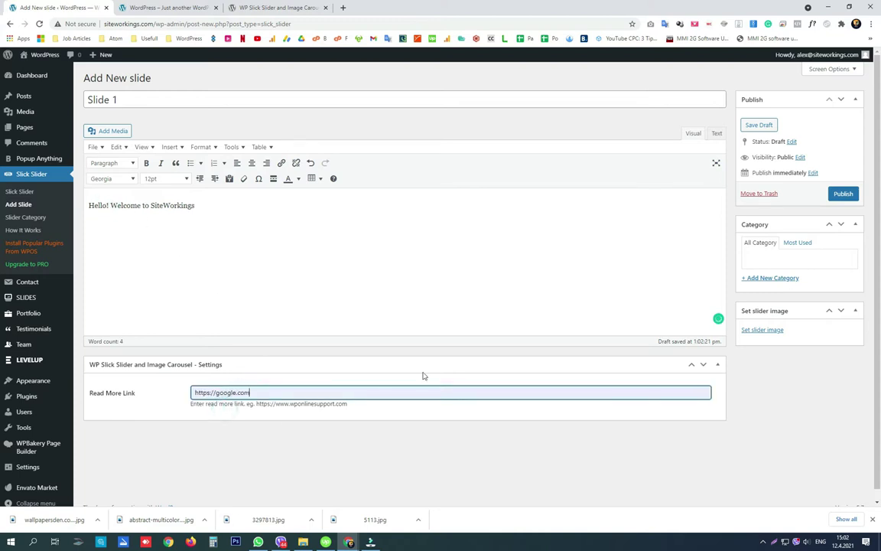
click(774, 281)
text(Slider 1)
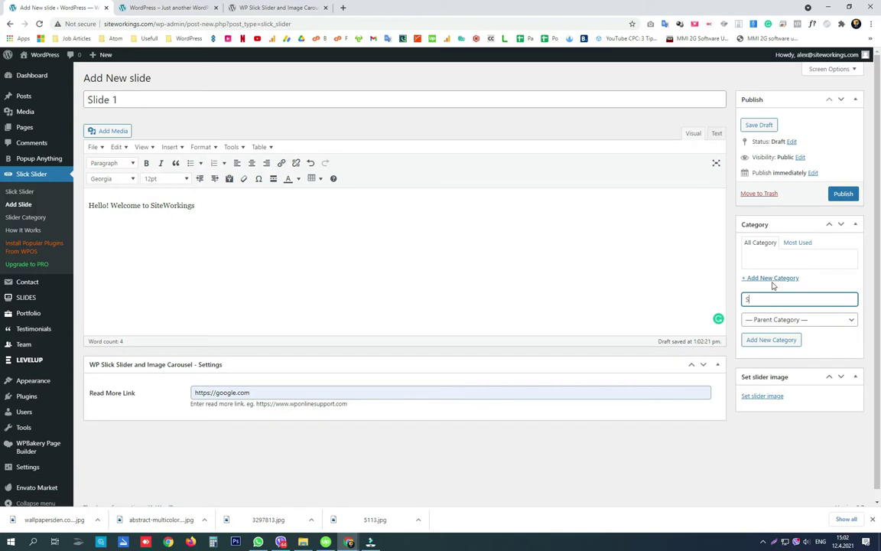
click(780, 339)
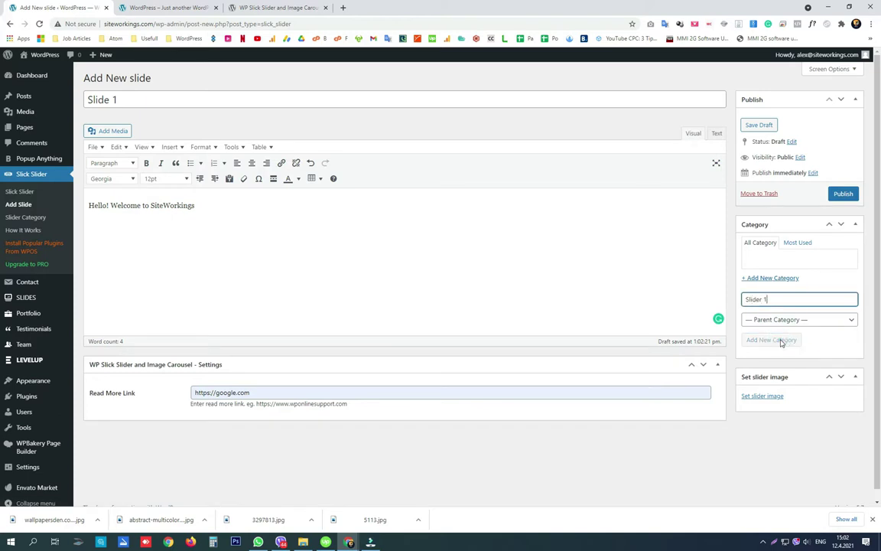
Use the pink abstract image as the slider image and publish Slide 1
click(759, 401)
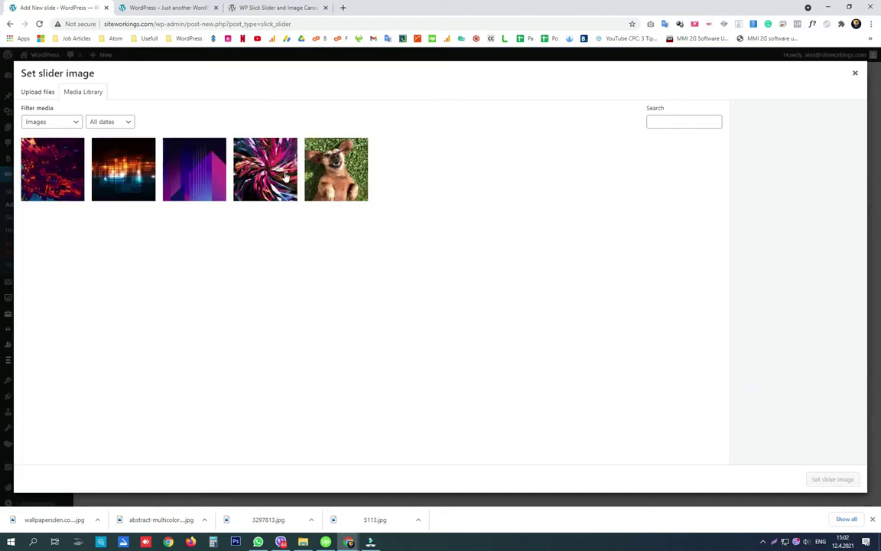
click(850, 480)
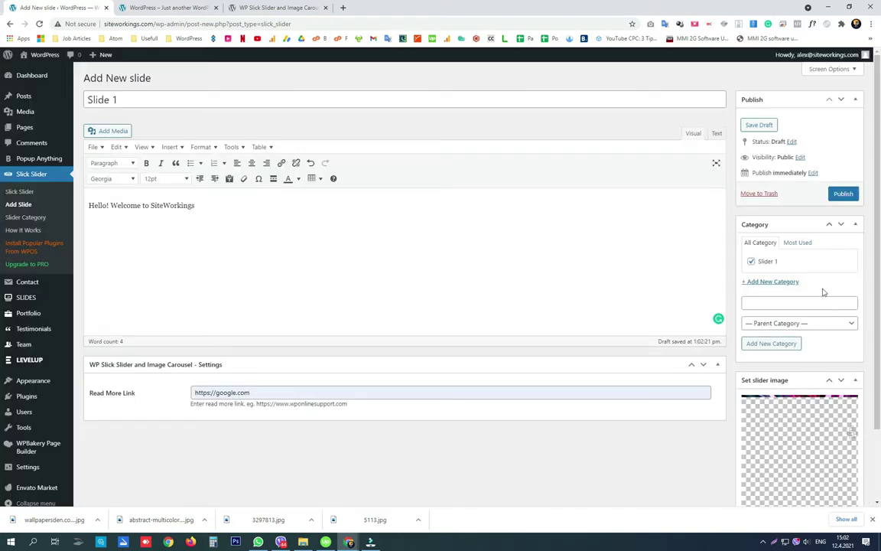
click(840, 194)
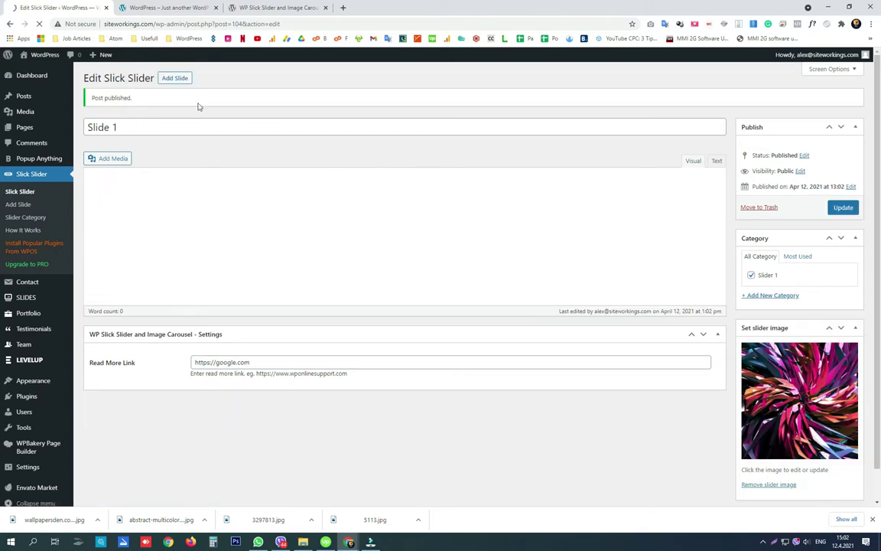
Create 'Slide 2' with Siteworkings.com body text and a google.com read-more link
click(173, 78)
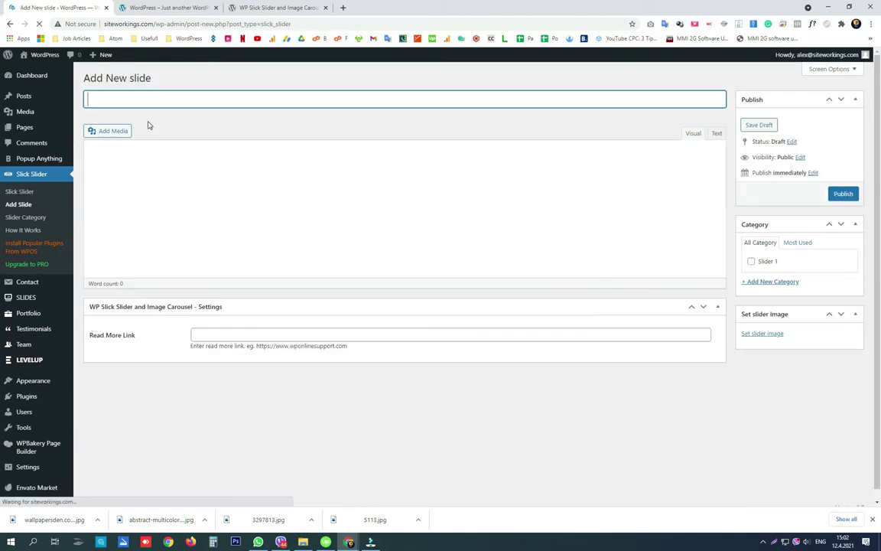
text(Slide 2)
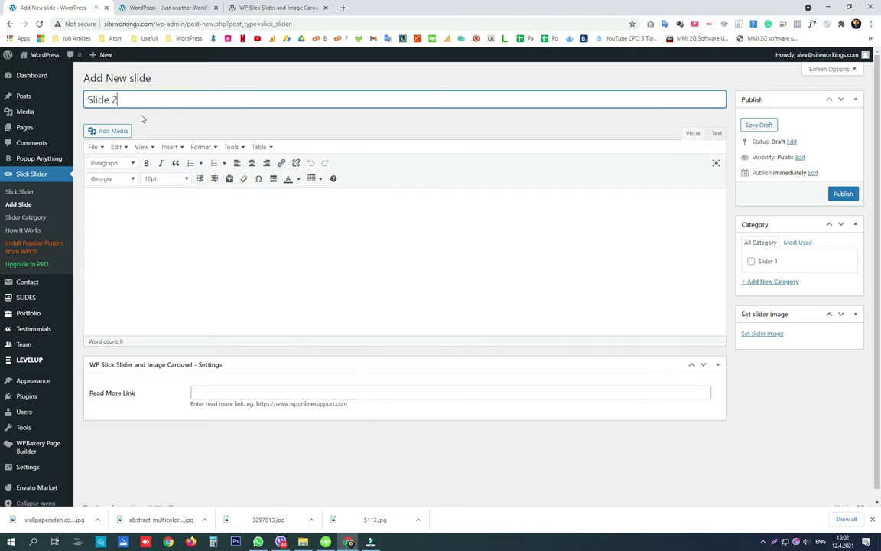
click(148, 206)
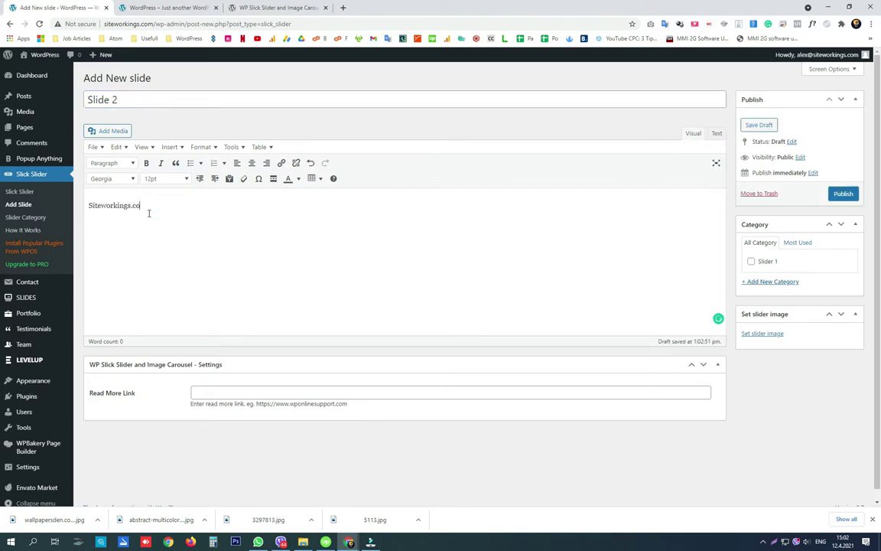
click(229, 391)
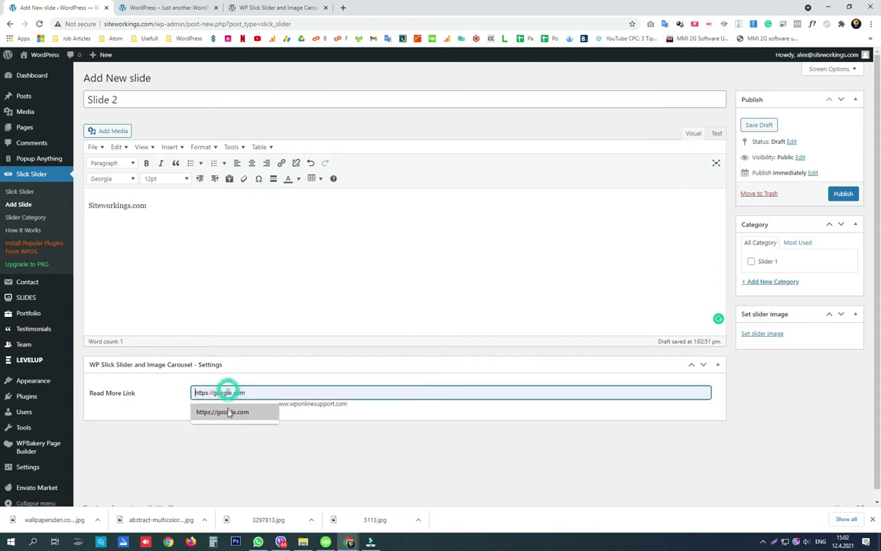
click(228, 410)
Put Slide 2 in Slider 1, set the purple slider image, and publish it
click(751, 261)
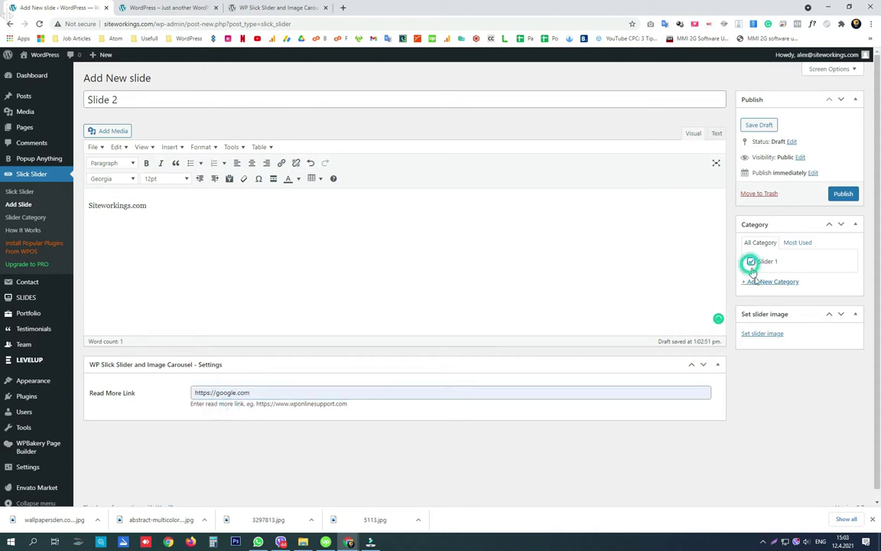
click(760, 334)
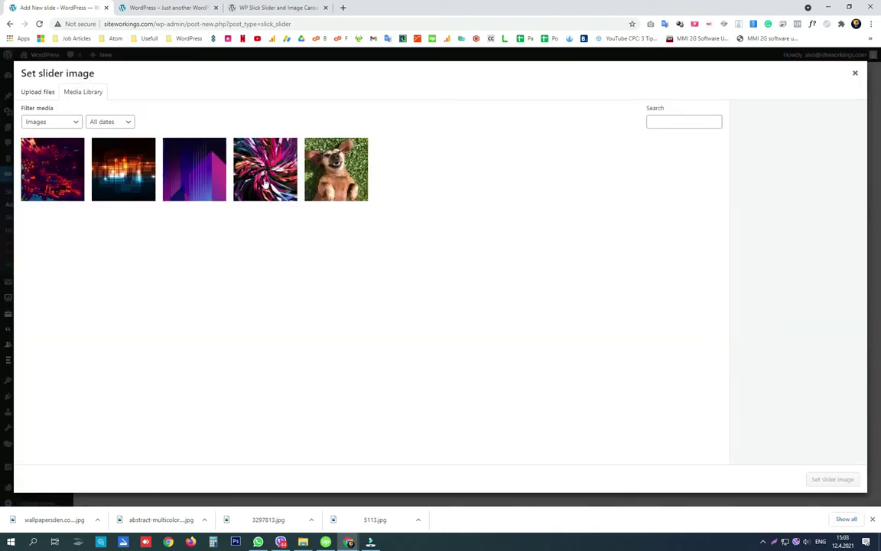
click(200, 157)
click(832, 478)
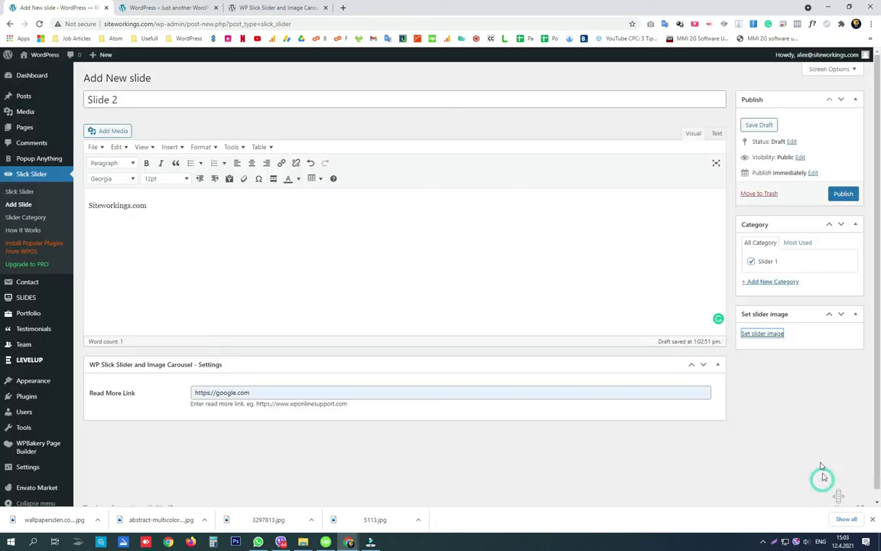
click(835, 194)
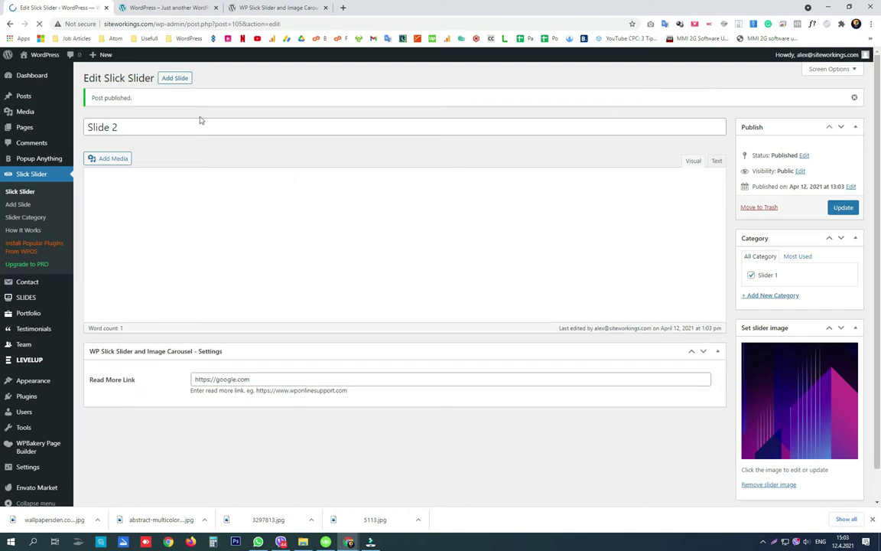
Publish 'Slide 3' with 'Website tools' text, a google.com link, new 'Slider 2' category and glowing image
click(175, 78)
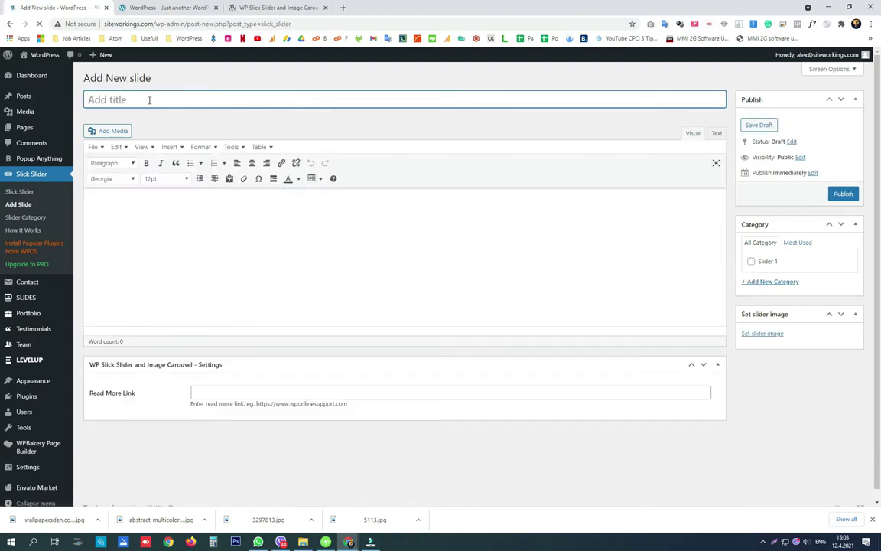
text(Slide 3)
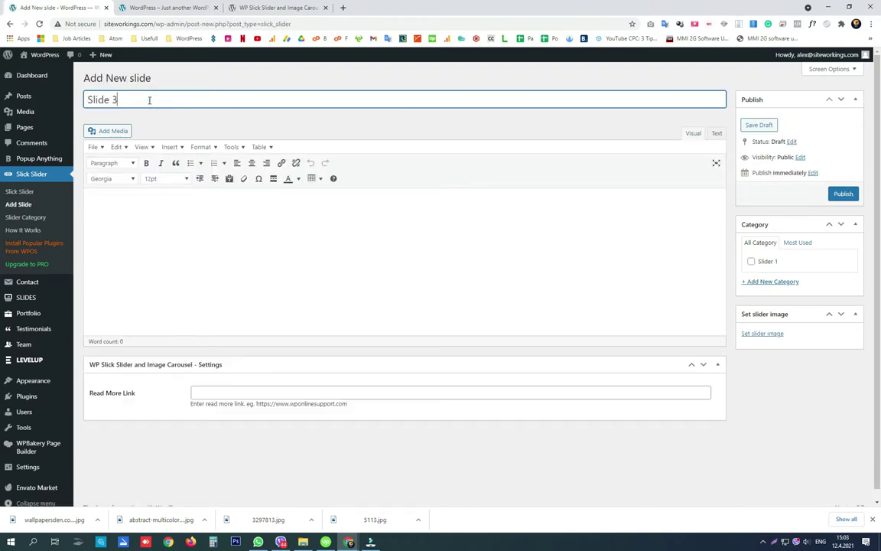
click(169, 236)
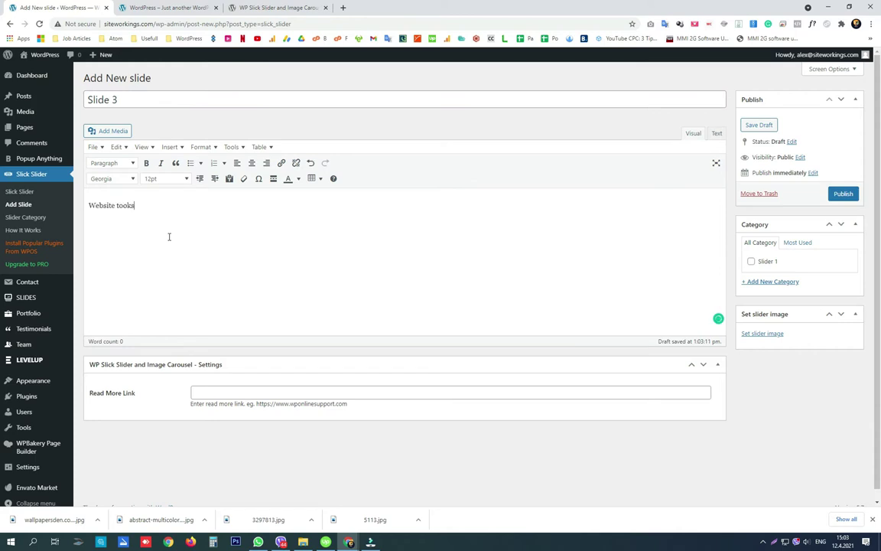
click(227, 392)
click(228, 409)
click(765, 281)
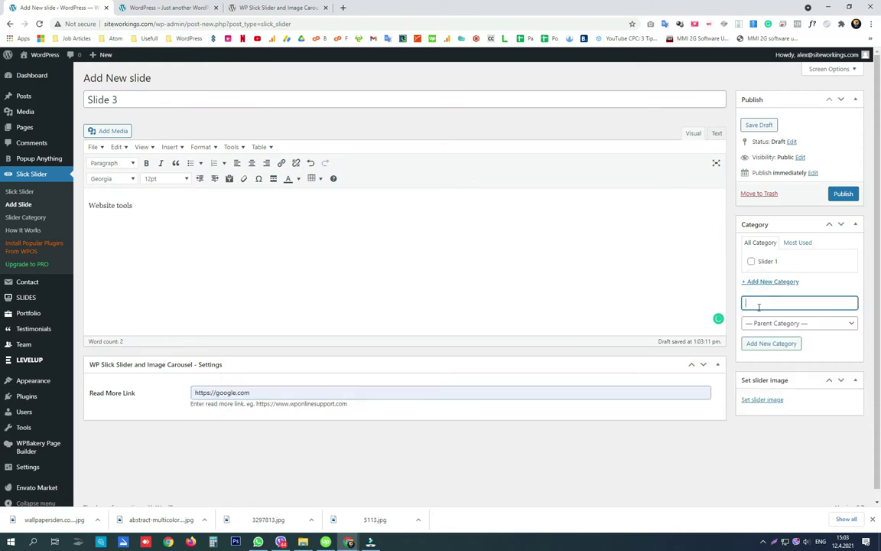
text(Slider 2)
key(Return)
click(763, 411)
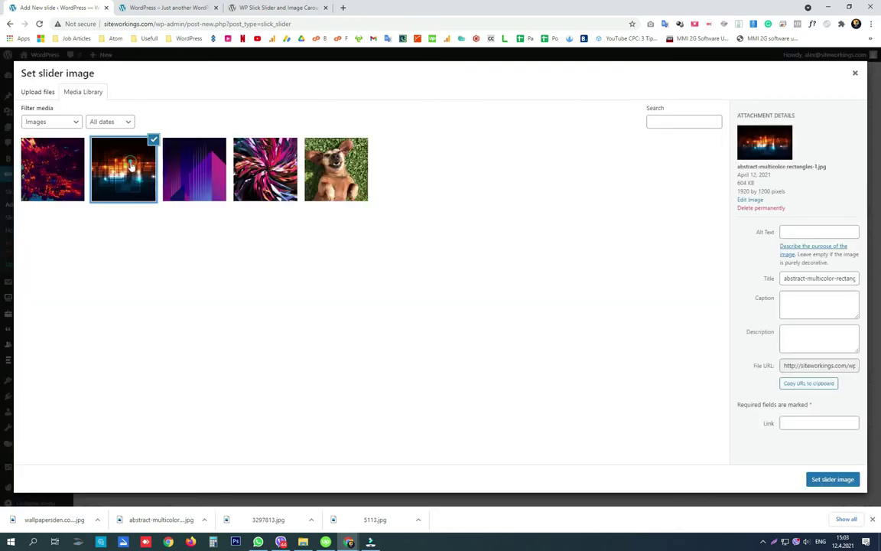
click(820, 479)
click(842, 194)
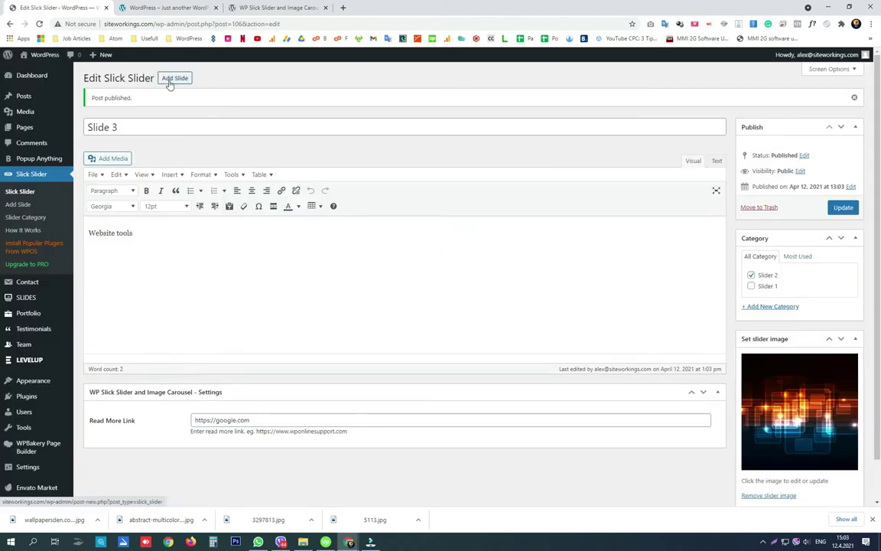
Publish 'Slide 4' with 'Learn WordPress here' text, a google.com link, Slider 2 category and an image
click(171, 81)
text(Slide 4)
click(166, 223)
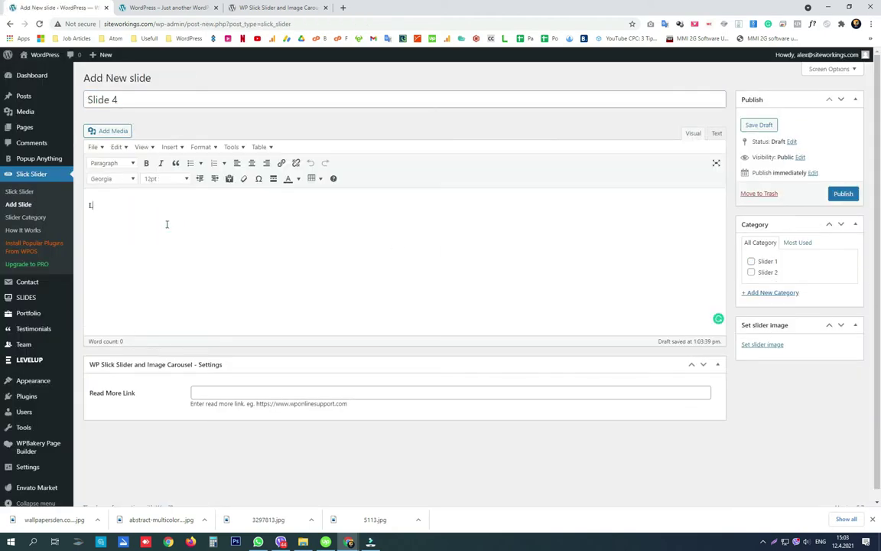
click(109, 205)
text(Wordpress)
click(214, 392)
click(216, 412)
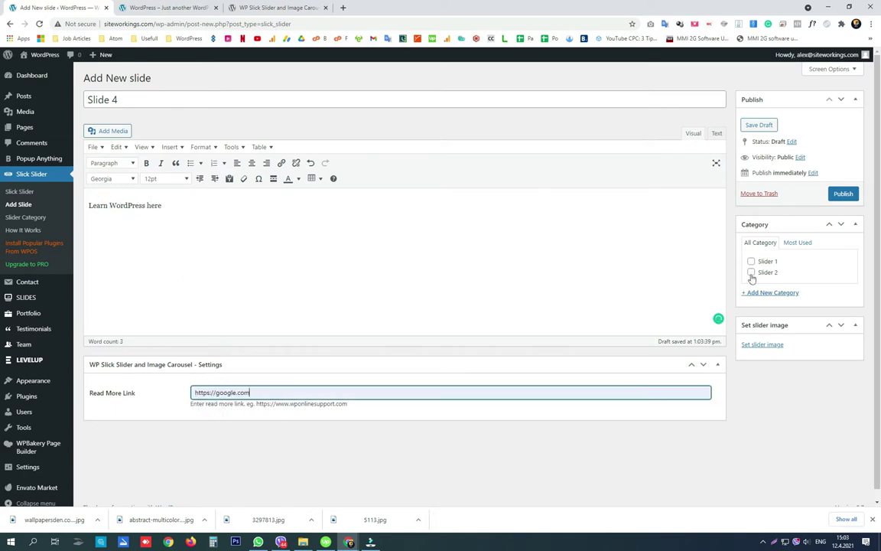
click(762, 344)
click(832, 479)
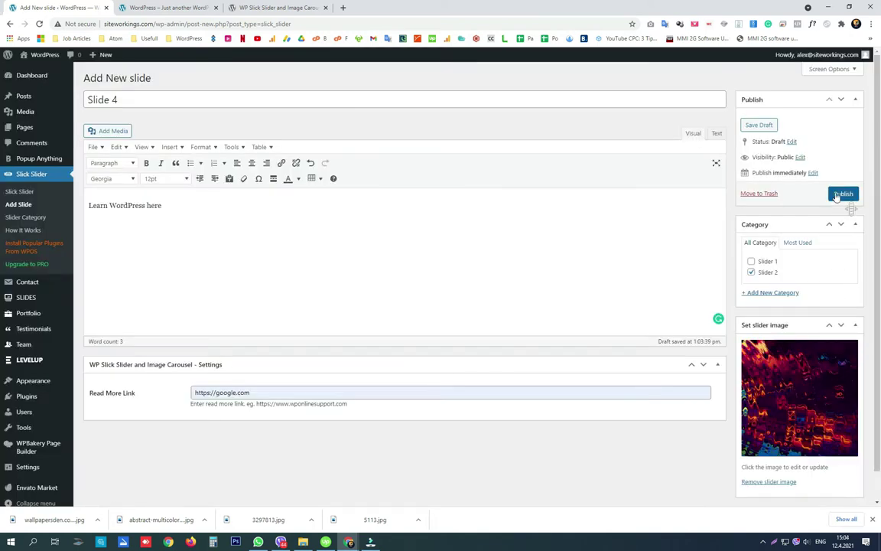
click(841, 193)
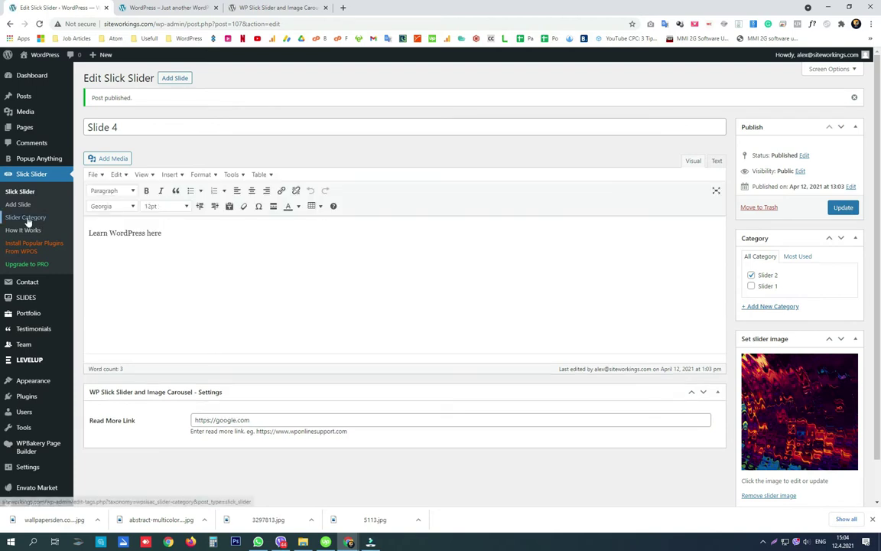
Copy the Slider 1 shortcode [slick-slider category="6"] from Slider Category, then switch to the front-end site tab
click(27, 218)
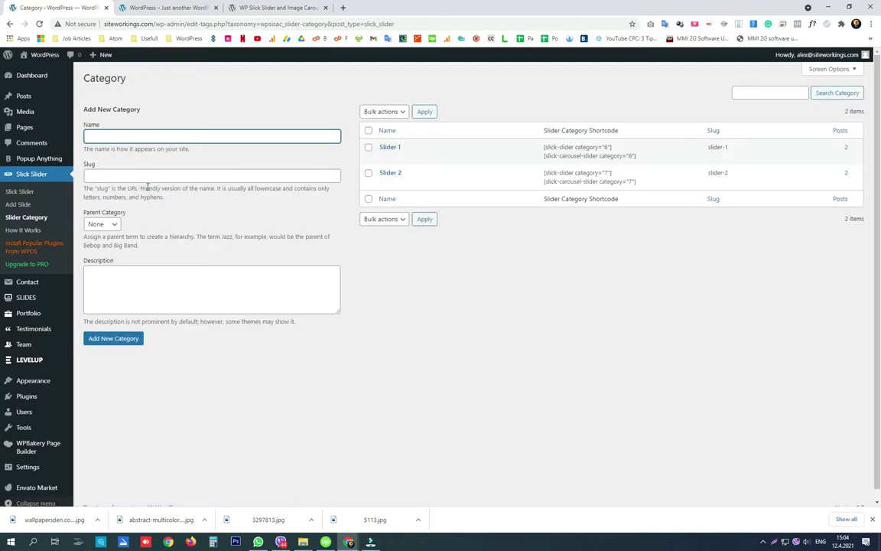
drag(614, 147, 545, 147)
right_click(543, 153)
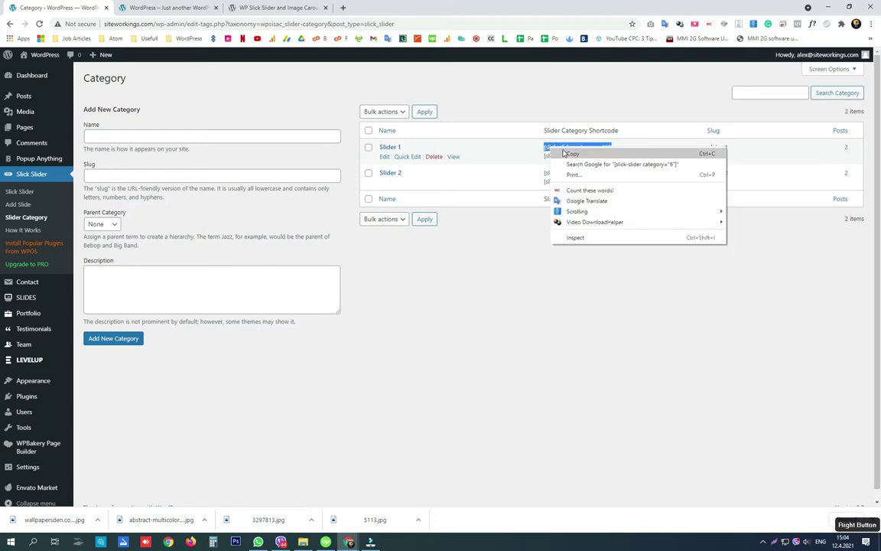
click(564, 152)
click(170, 8)
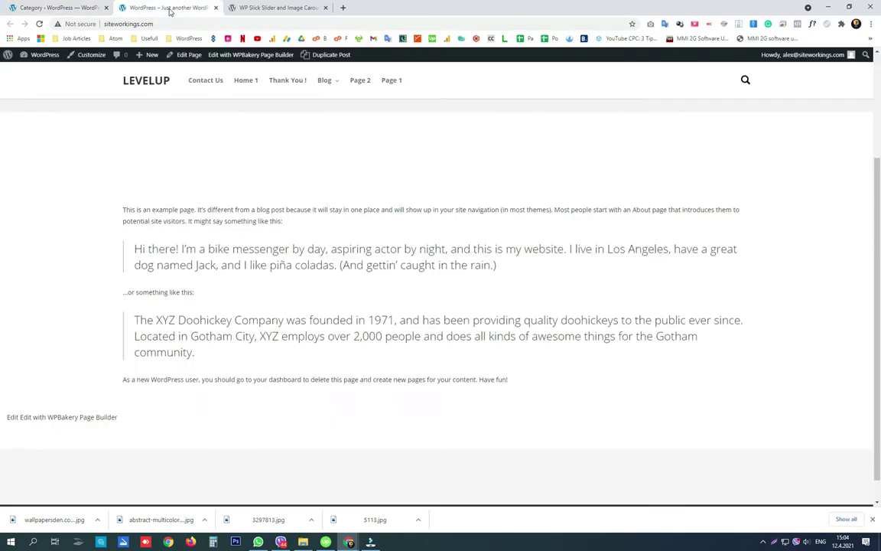
Paste [slick-slider category="6"] at the top of the Sample Page in Text mode, update, and open it live
click(186, 55)
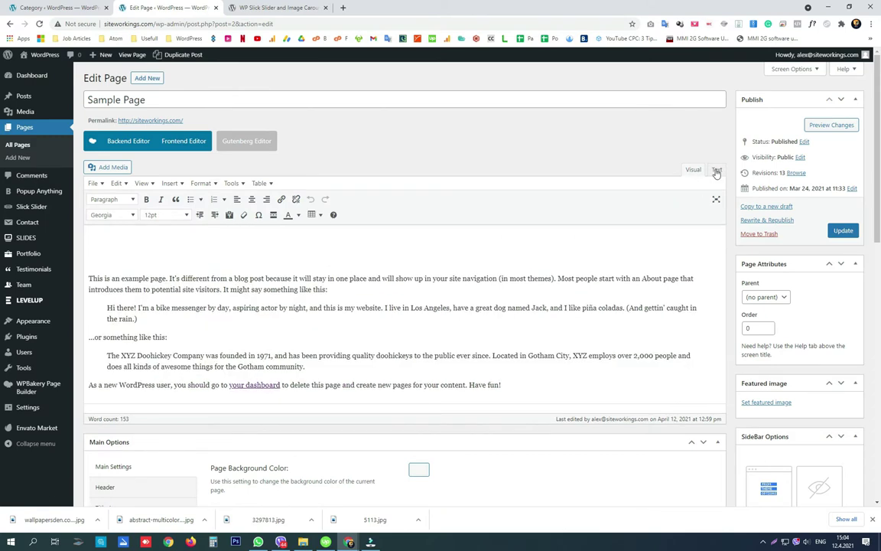
click(716, 170)
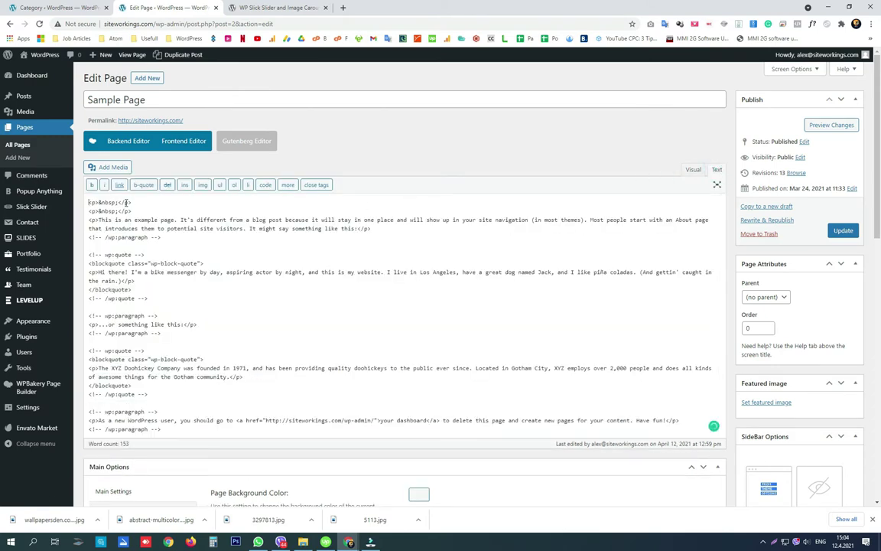
key(Return)
key(Return)
right_click(126, 204)
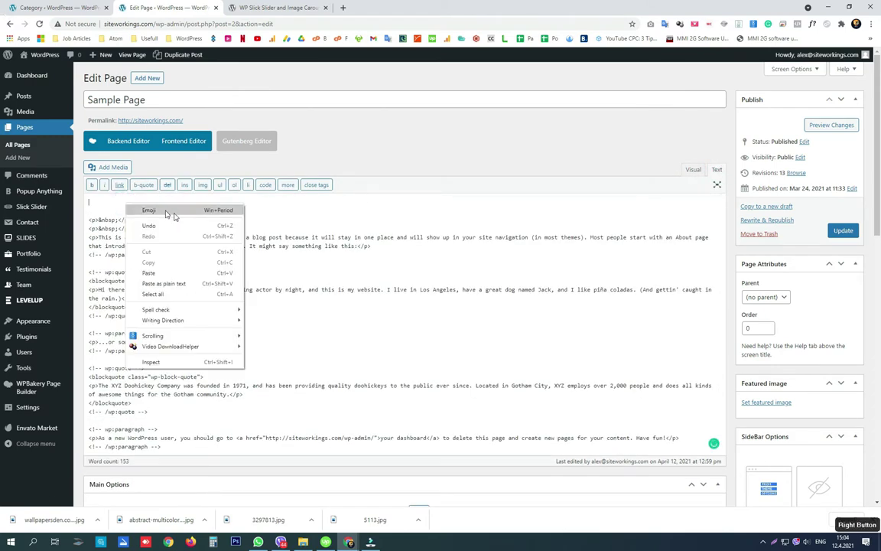
click(153, 272)
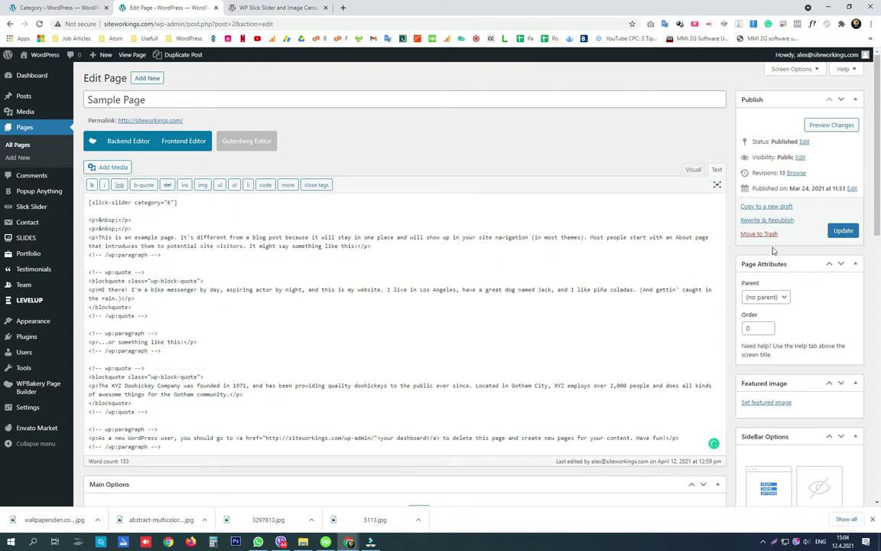
click(843, 230)
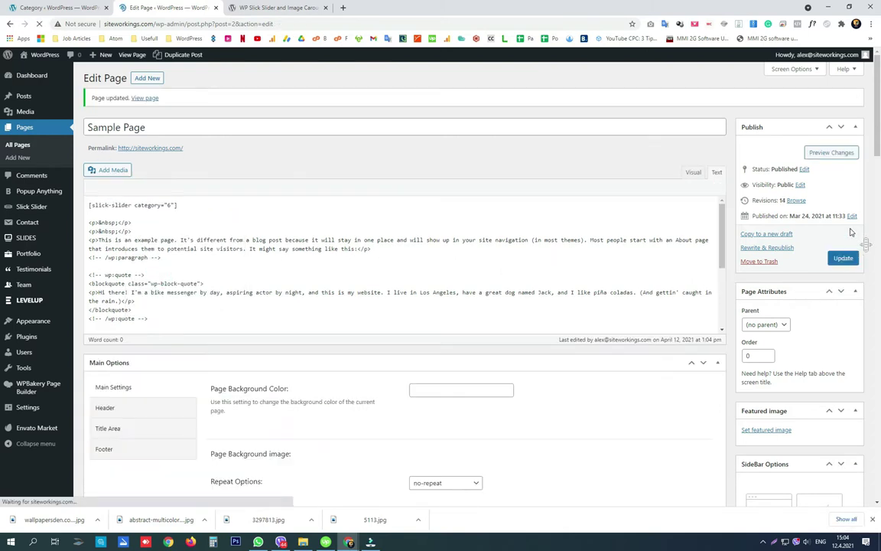
right_click(157, 55)
click(192, 61)
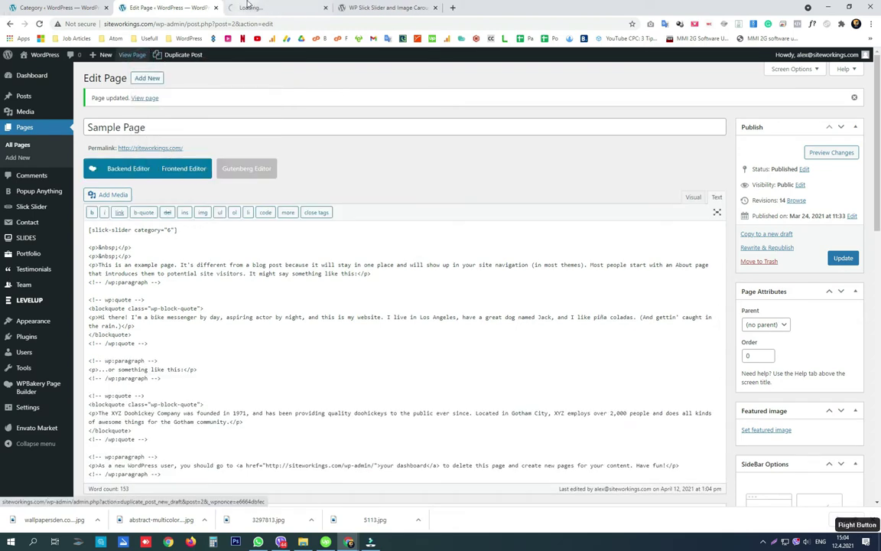
click(248, 7)
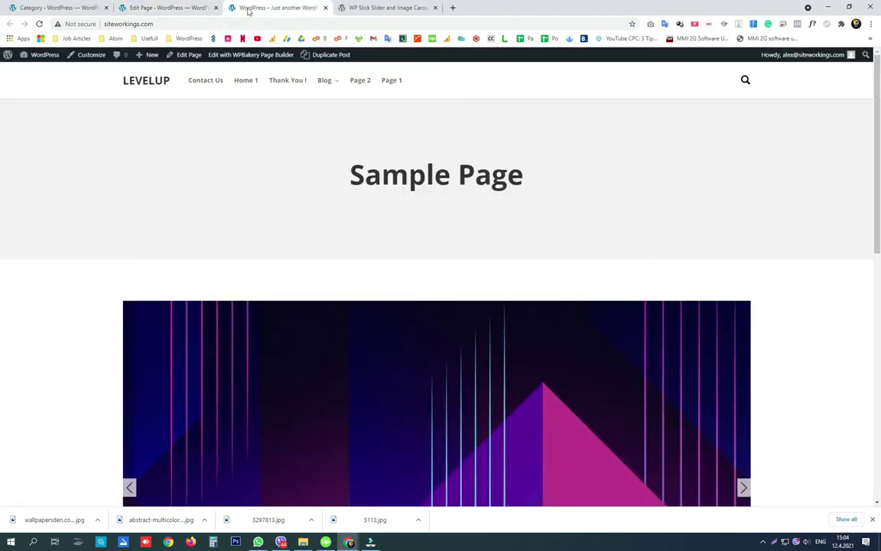
scroll(600, 271, down, 3)
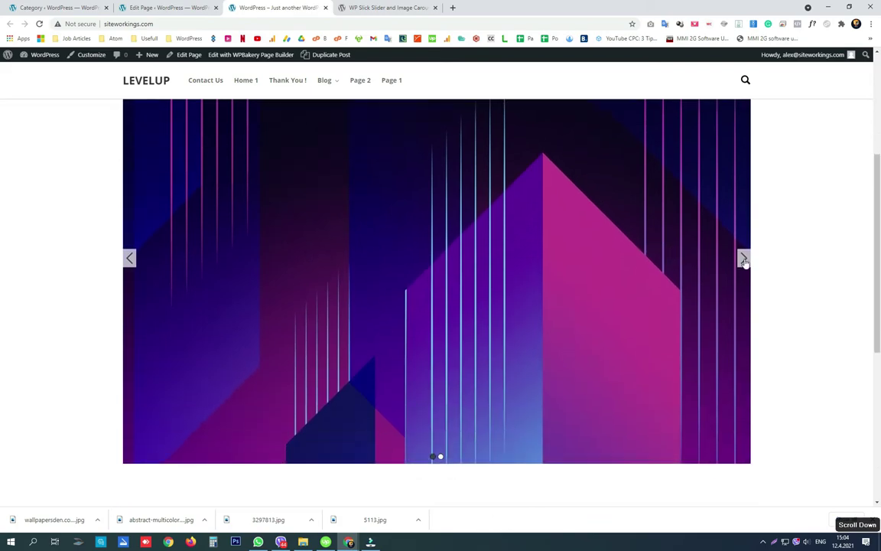
click(743, 260)
click(743, 260)
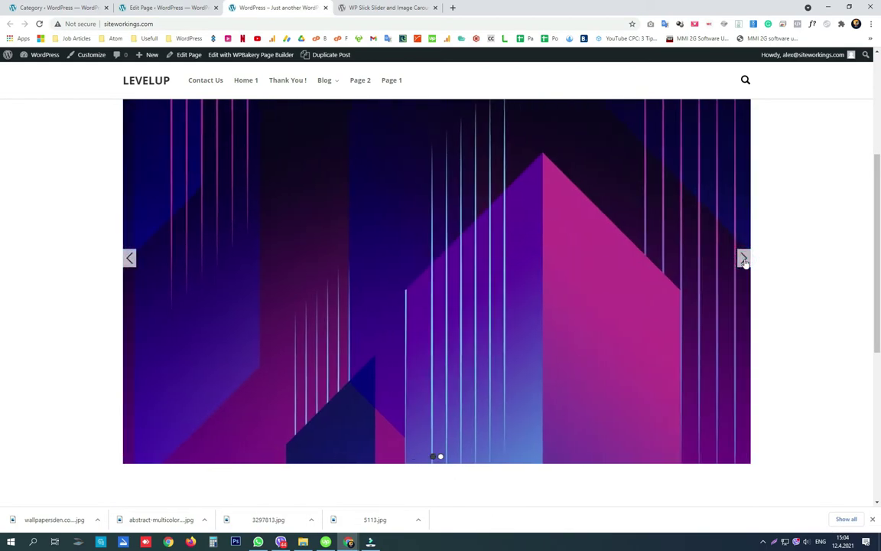
click(743, 260)
click(743, 260)
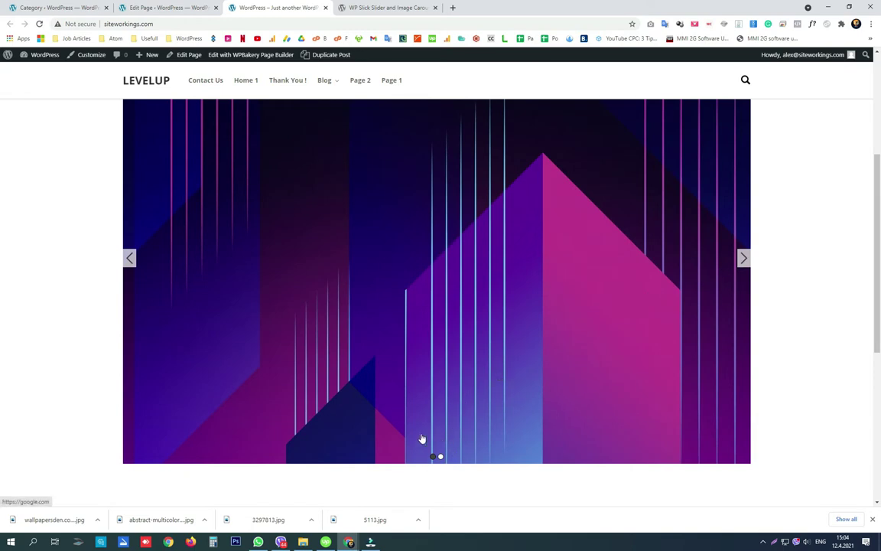
click(172, 8)
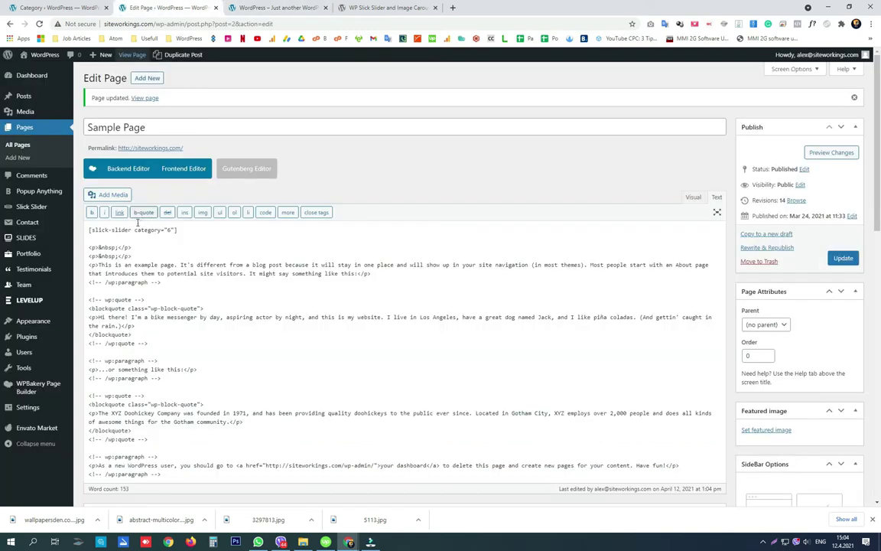
Remove the category attribute so the shortcode reads [slick-slider], then update the page
drag(174, 230, 140, 229)
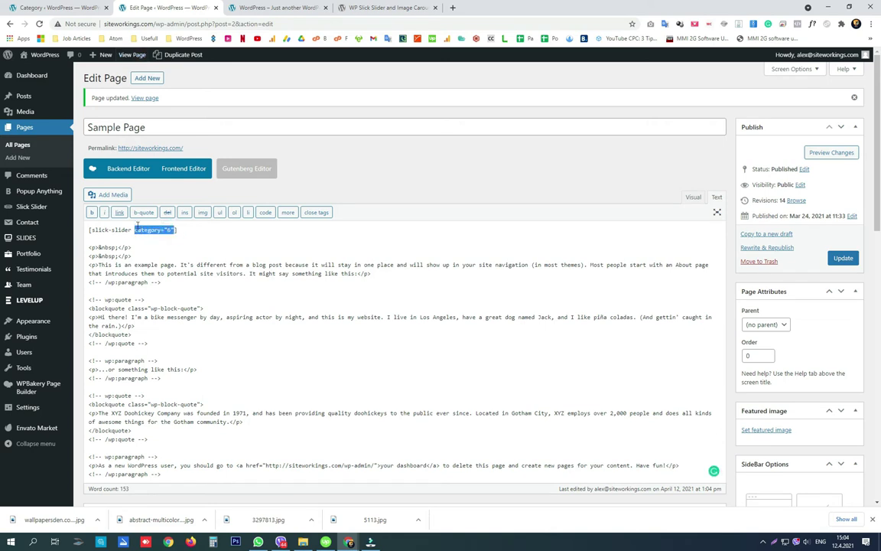
key(BackSpace)
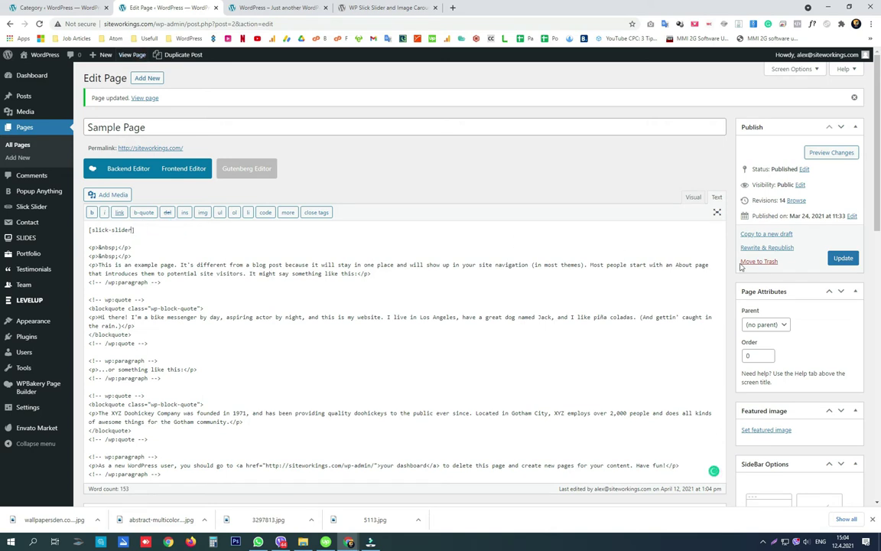
click(842, 258)
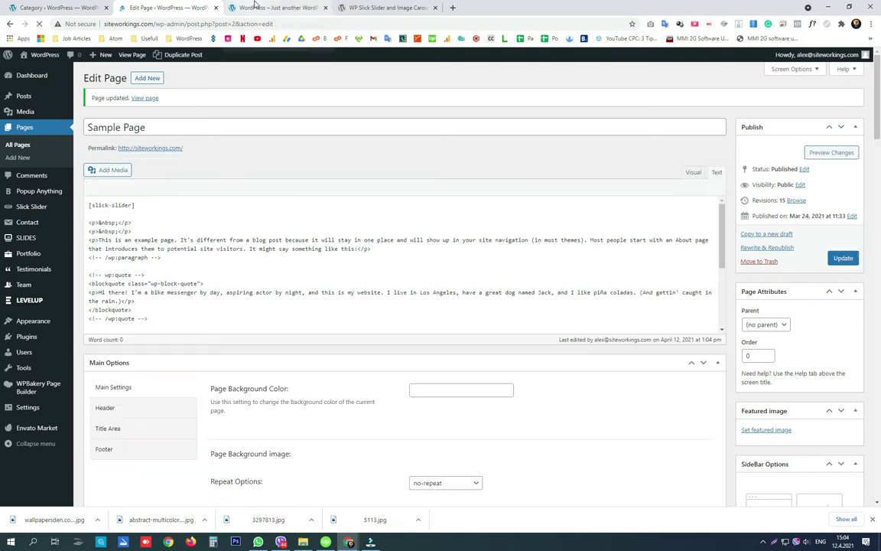
Reload the live Sample Page and browse the slider to the fourth slide, then return to the editor
click(249, 6)
click(240, 24)
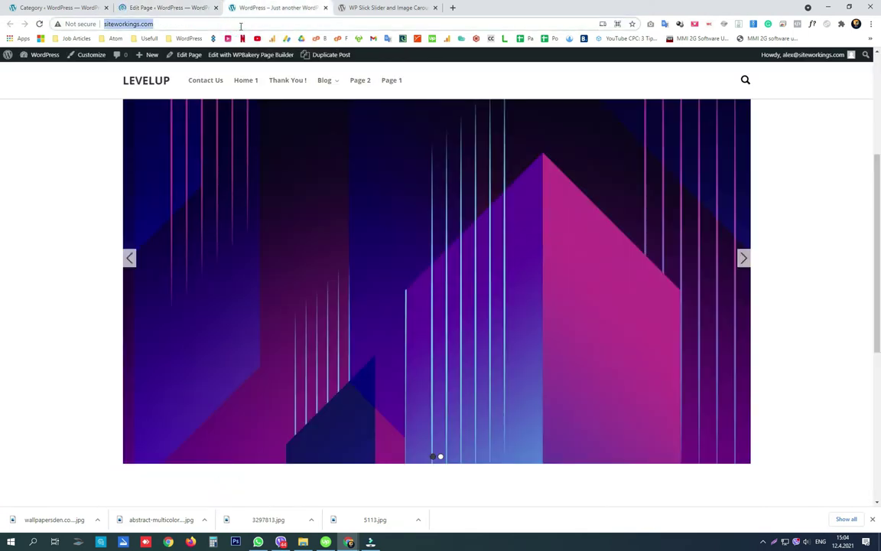
key(Return)
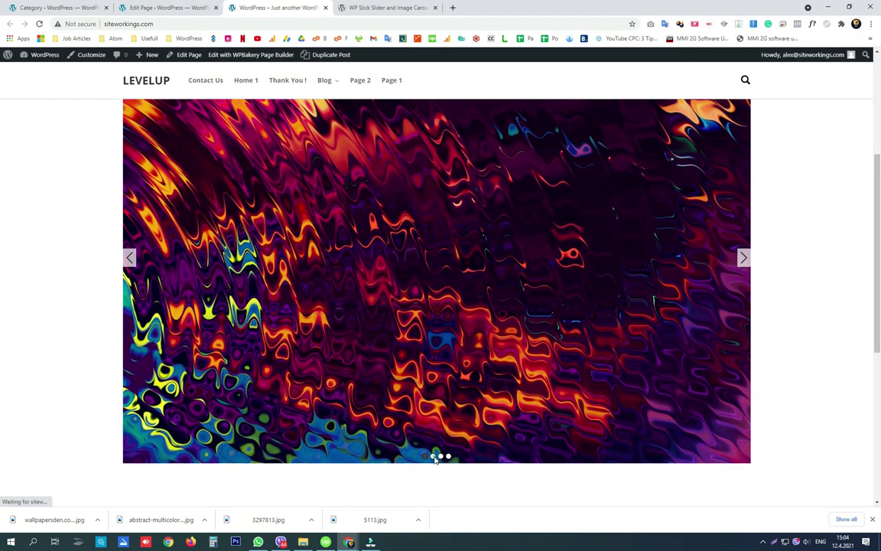
click(441, 457)
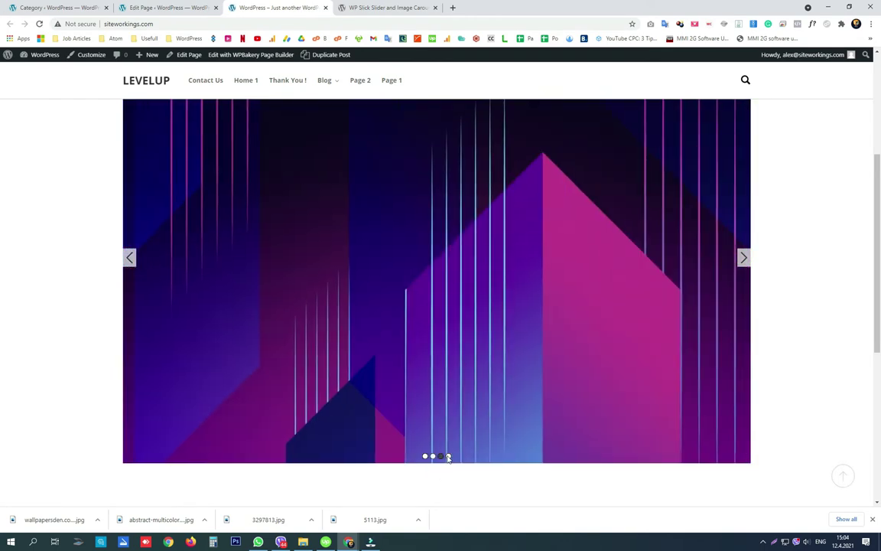
click(448, 457)
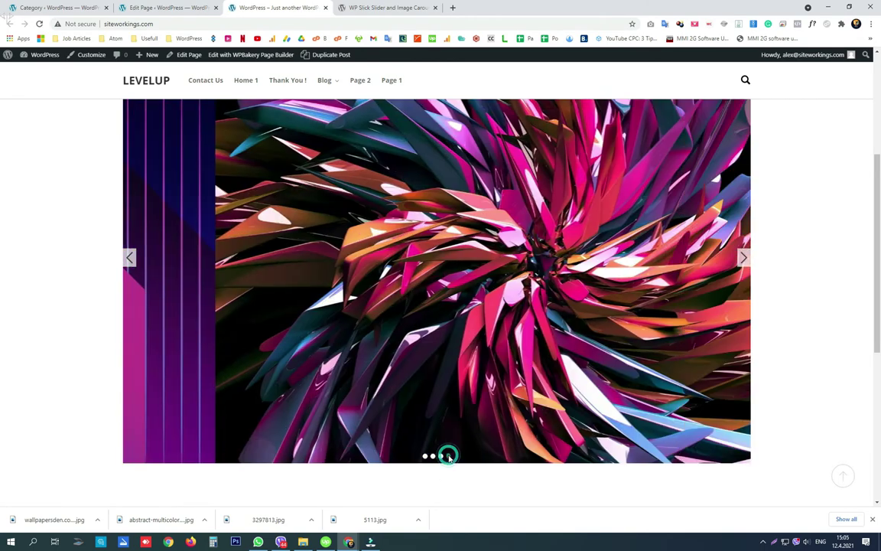
click(149, 9)
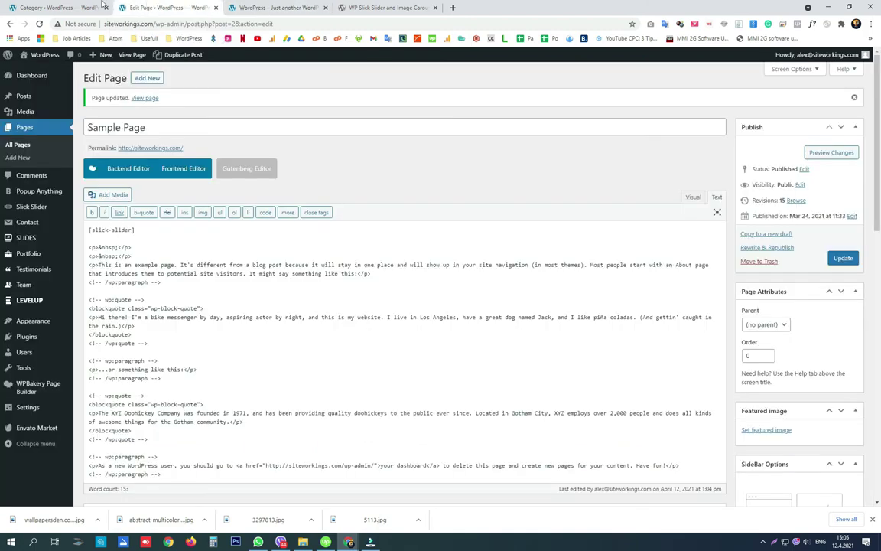
Copy design="design-2" from the Design-2 shortcode on the plugin's How It Works demo page, then return to the editor
click(61, 7)
click(23, 230)
scroll(172, 344, down, 1)
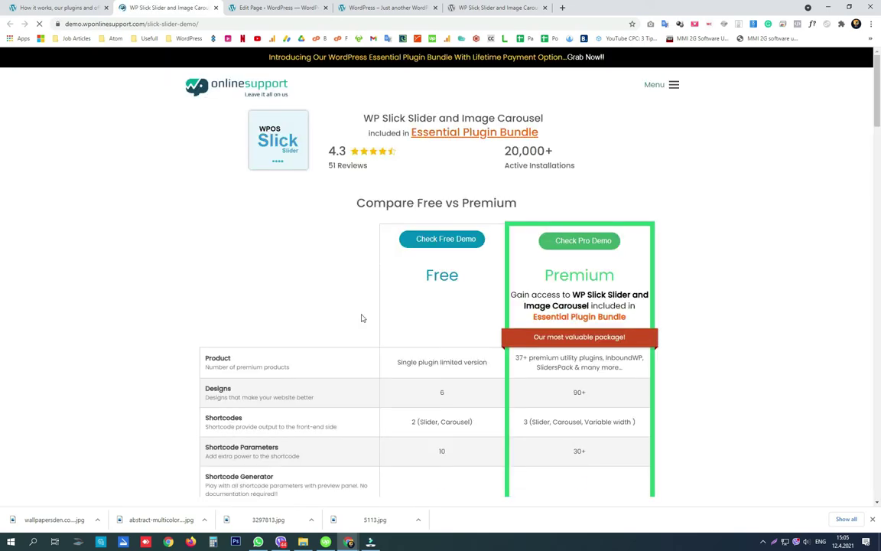
scroll(363, 318, down, 10)
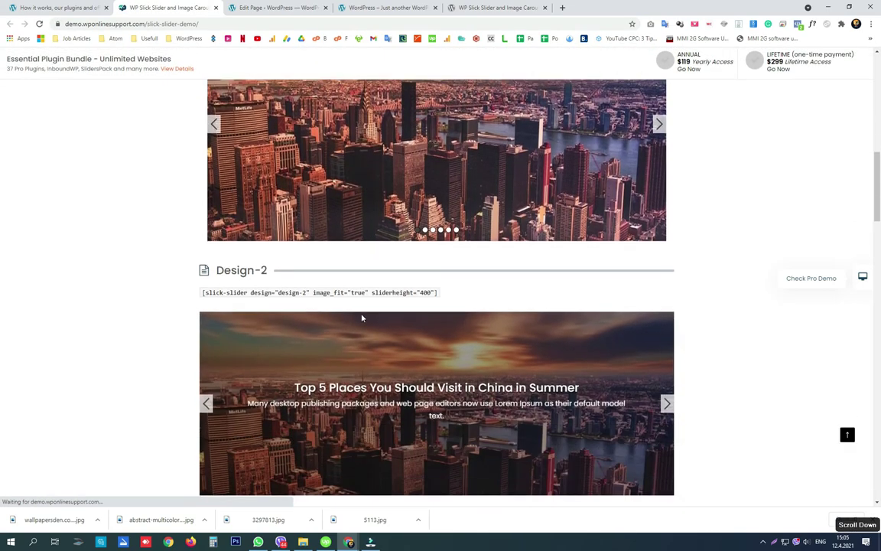
drag(310, 291, 250, 292)
right_click(265, 291)
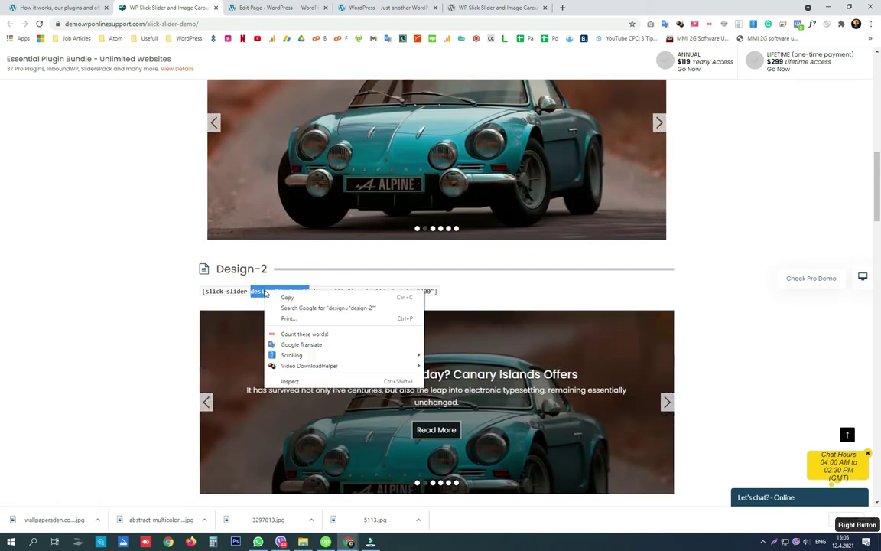
click(282, 297)
click(272, 7)
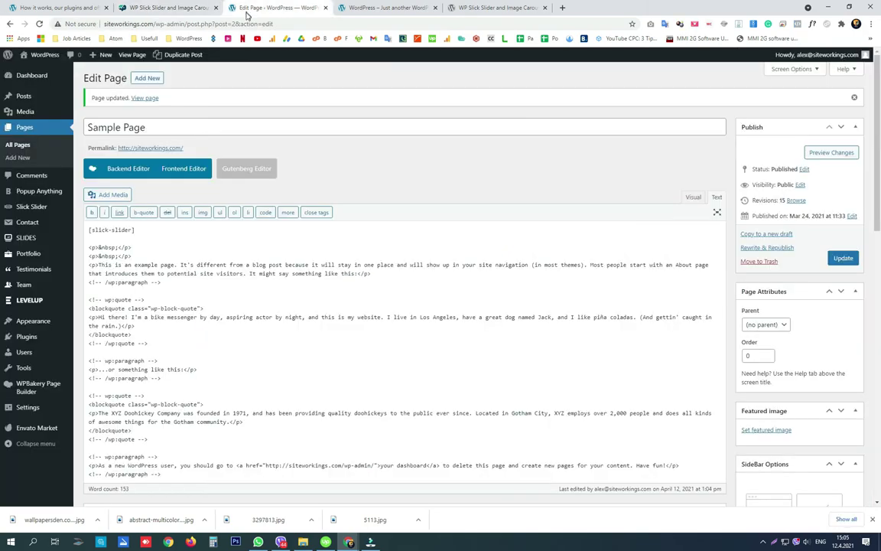
Change the shortcode to [slick-slider design="design-2"] and update the Sample Page
right_click(135, 230)
click(143, 269)
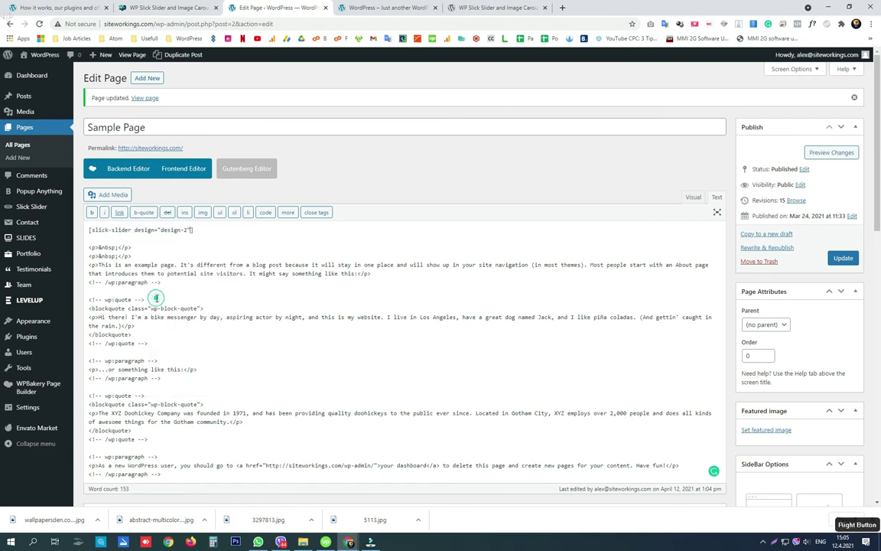
click(843, 258)
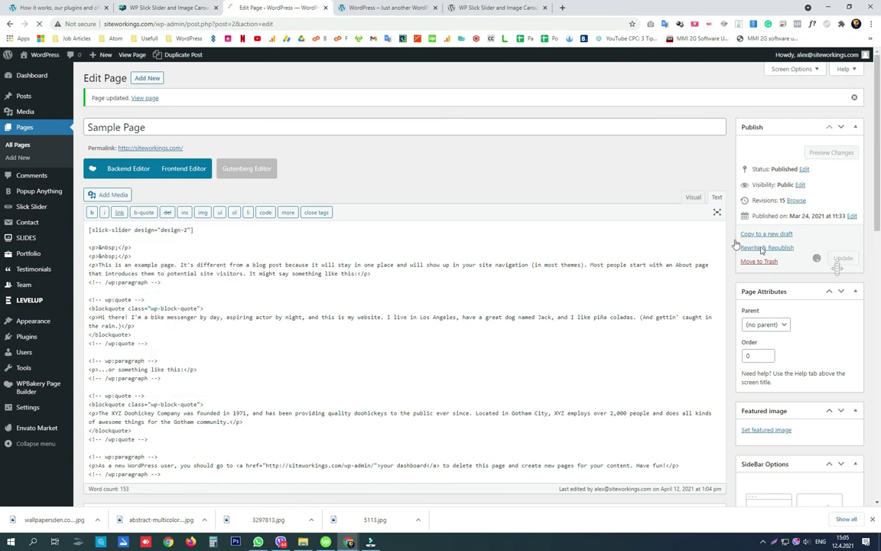
Reload the live page and advance through two captioned slides with Read More buttons, then return to the editor
click(354, 8)
click(354, 24)
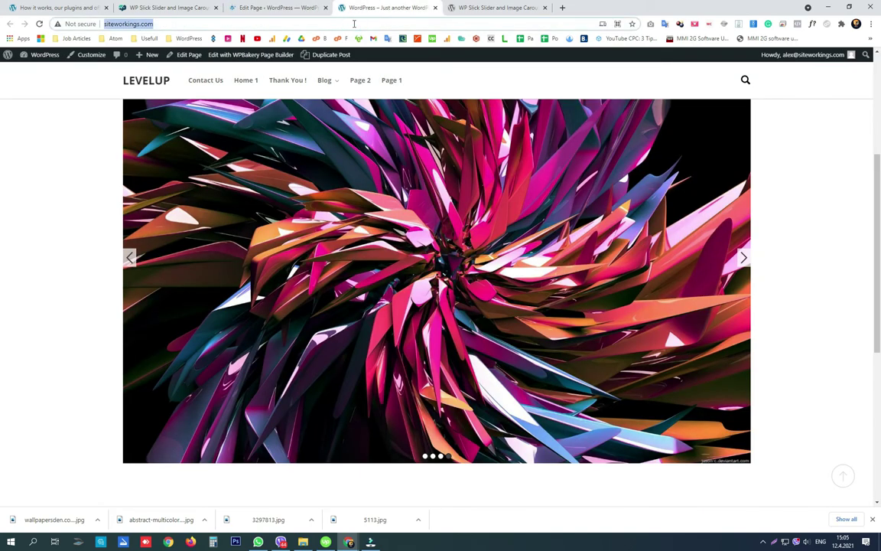
key(Return)
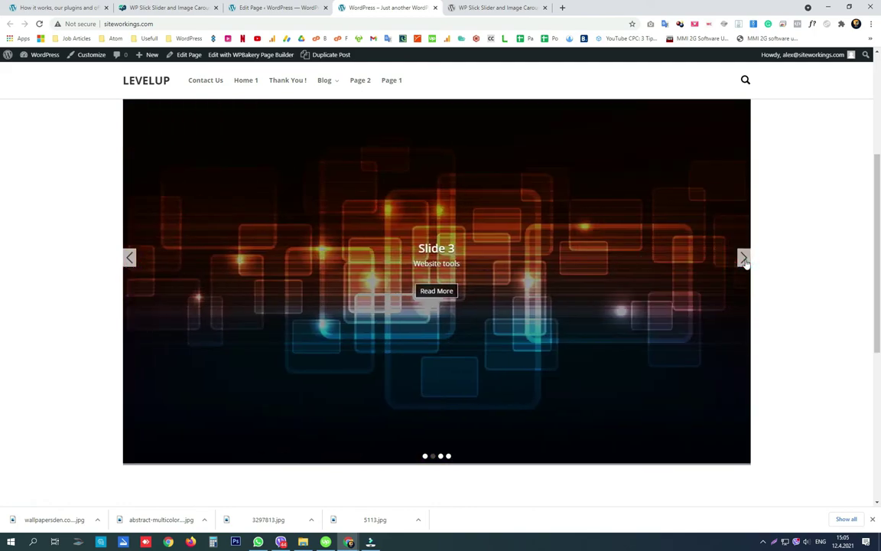
click(744, 258)
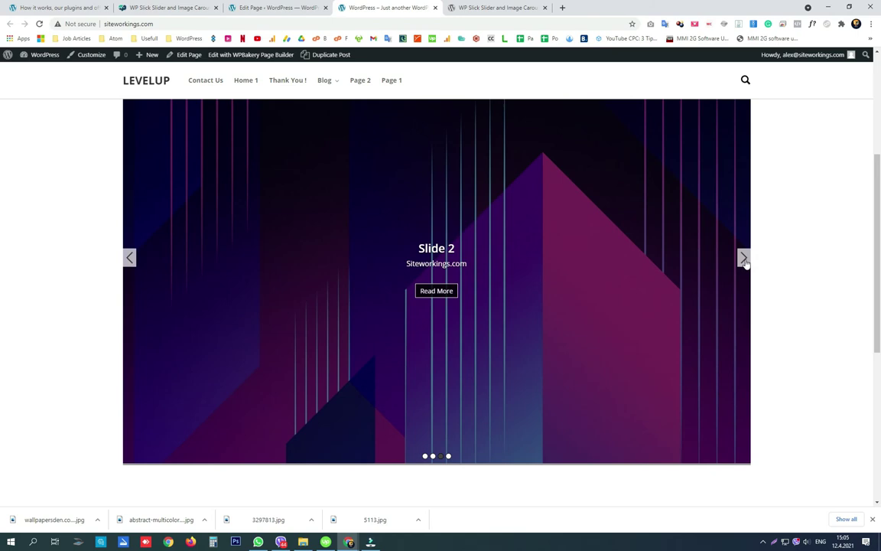
click(743, 259)
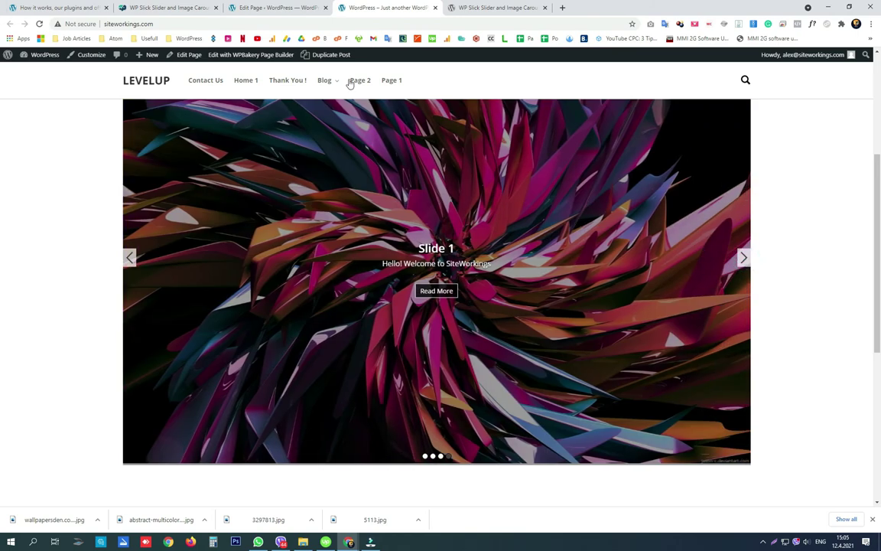
click(246, 9)
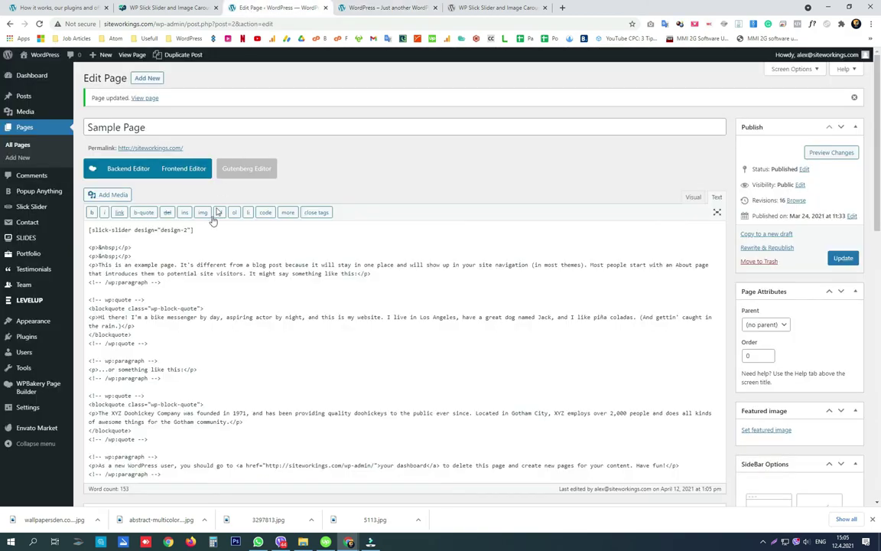
Replace the shortcode's design number with 2 and reload the live site to preview it
double_click(186, 230)
text(2)
click(360, 7)
click(351, 24)
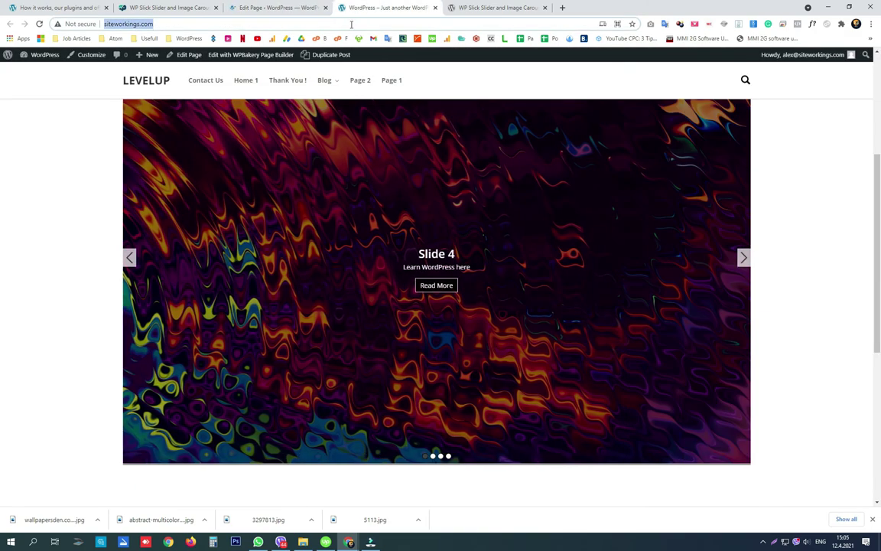
key(Return)
Step through two slides of the new design, then return to the Slider Category tab
click(742, 258)
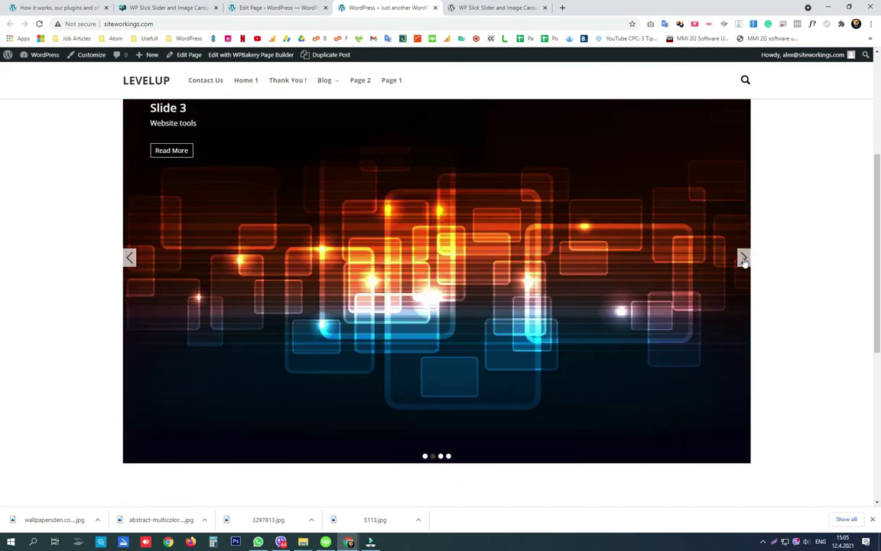
click(743, 260)
key(ctrl+shift+Tab)
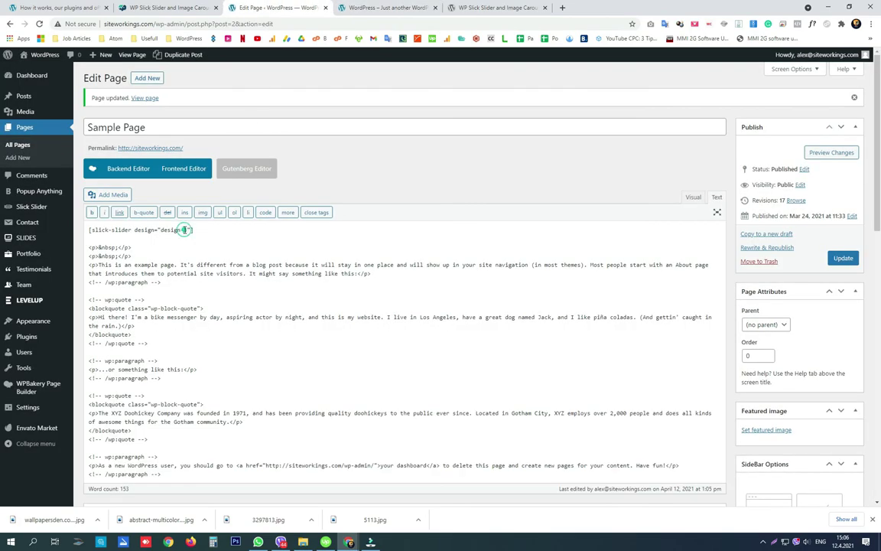
click(79, 5)
Copy category="6" from Slider 1's shortcode into the Sample Page shortcode and update the page
click(16, 217)
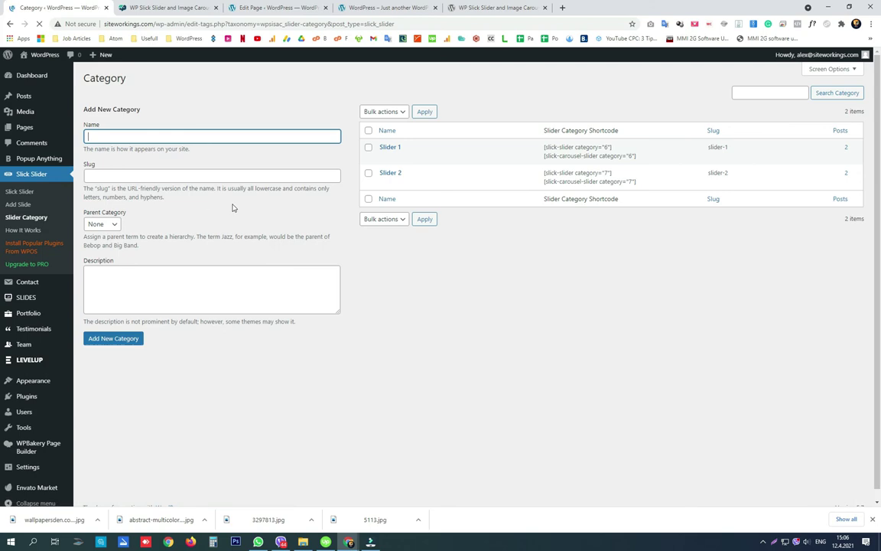
drag(610, 146, 576, 146)
right_click(596, 147)
click(599, 151)
click(275, 8)
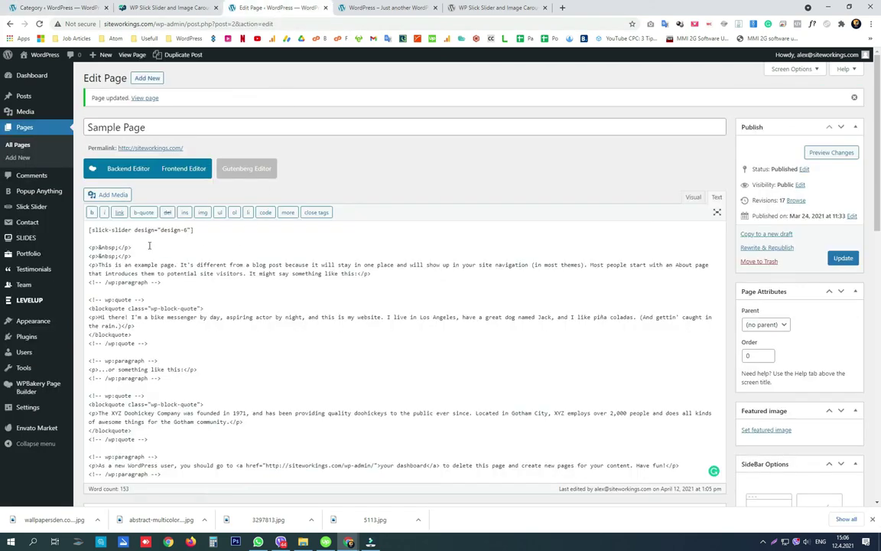
right_click(133, 230)
click(159, 297)
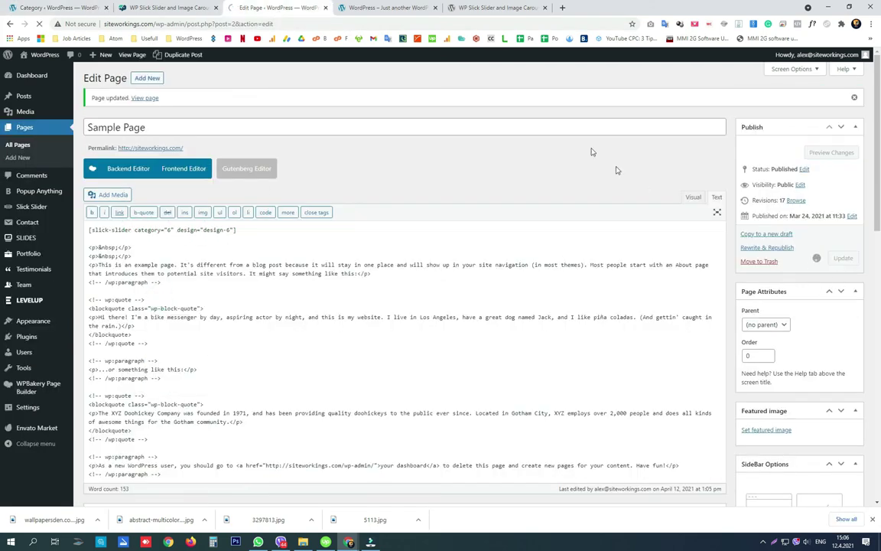
Reload the live site and cycle through the slider's images from category 6
click(379, 8)
key(Return)
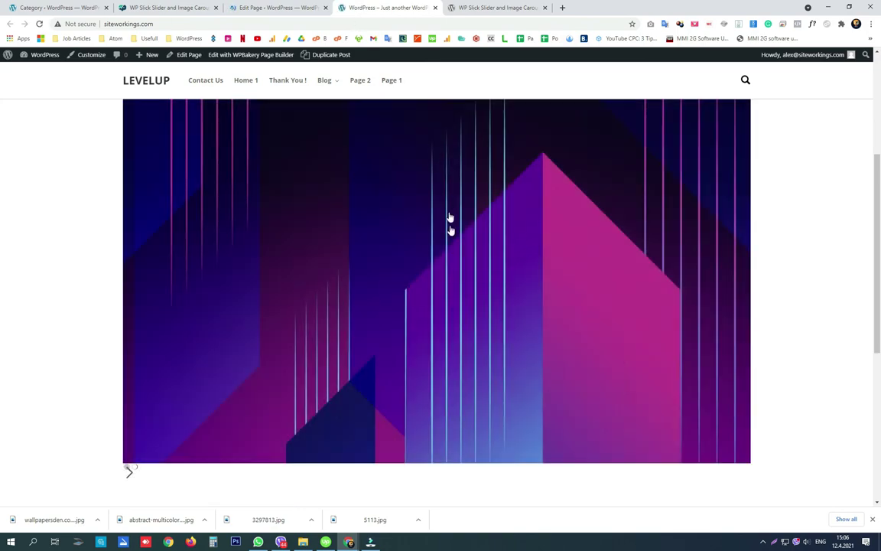
scroll(130, 230, down, 2)
click(128, 381)
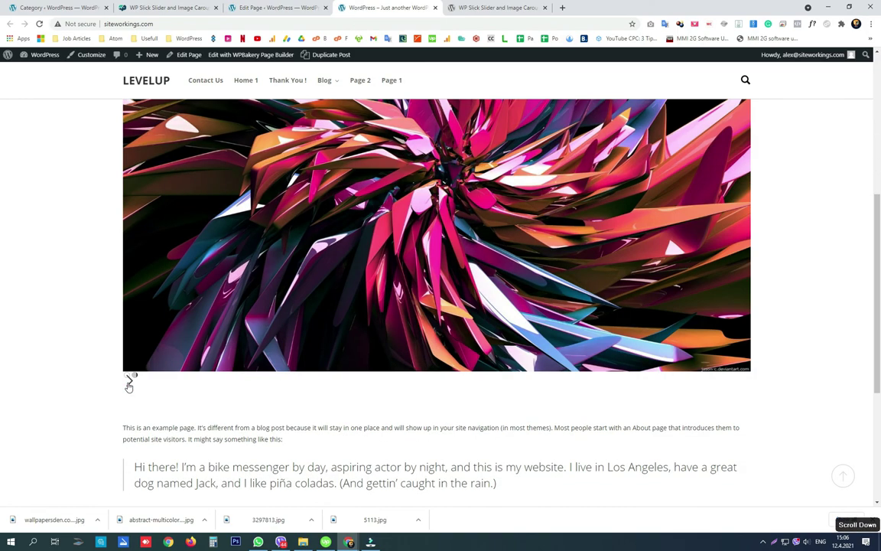
click(129, 381)
click(129, 381)
click(129, 380)
click(128, 381)
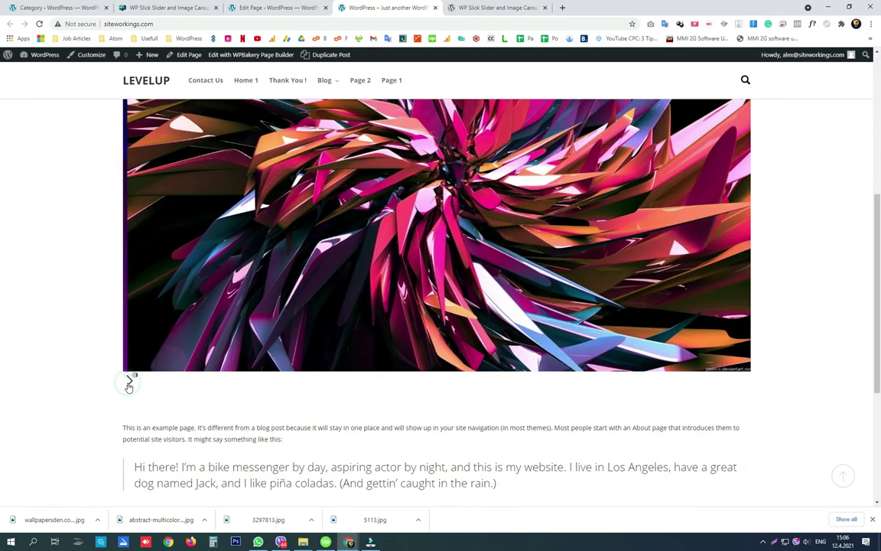